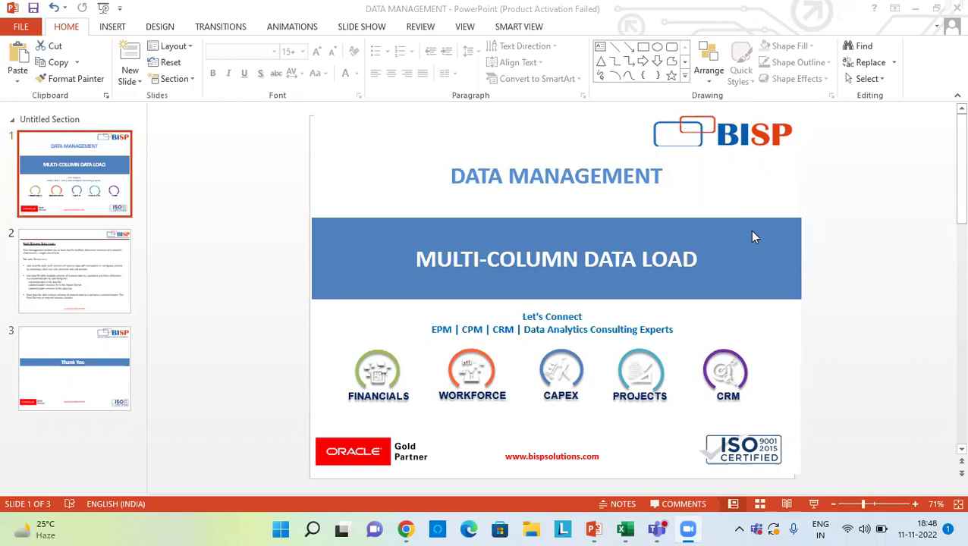
- Show slide 2, 'Multi-Column Data Load', listing the three supported data file types
click(83, 274)
click(81, 268)
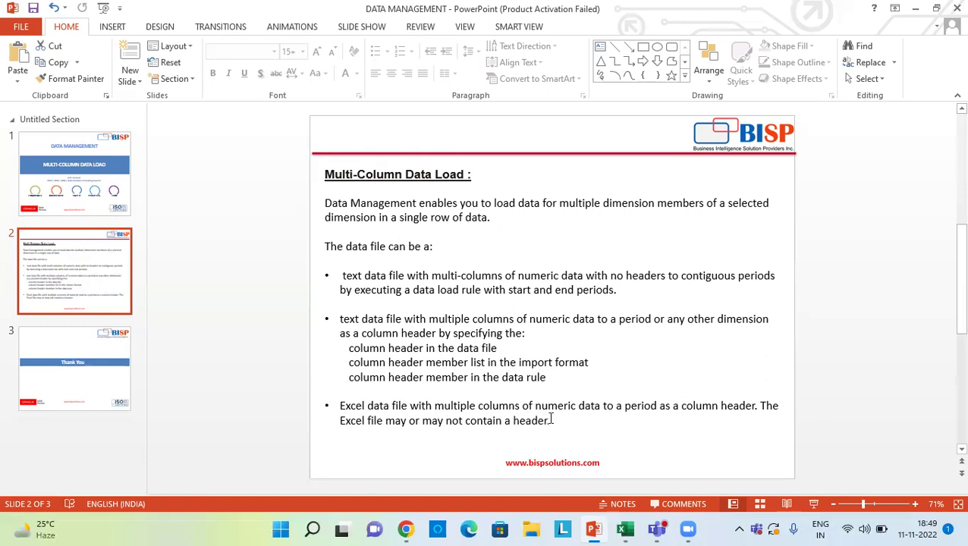
- Bring up the Data_multicolumn workbook and review its Account, Entity, Version and P_110 columns
mouse_move(626, 529)
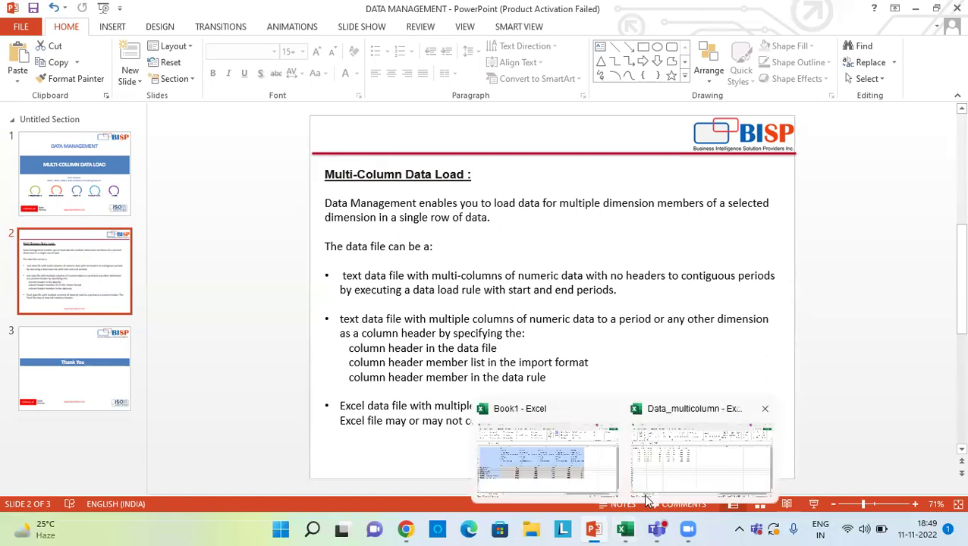
click(679, 422)
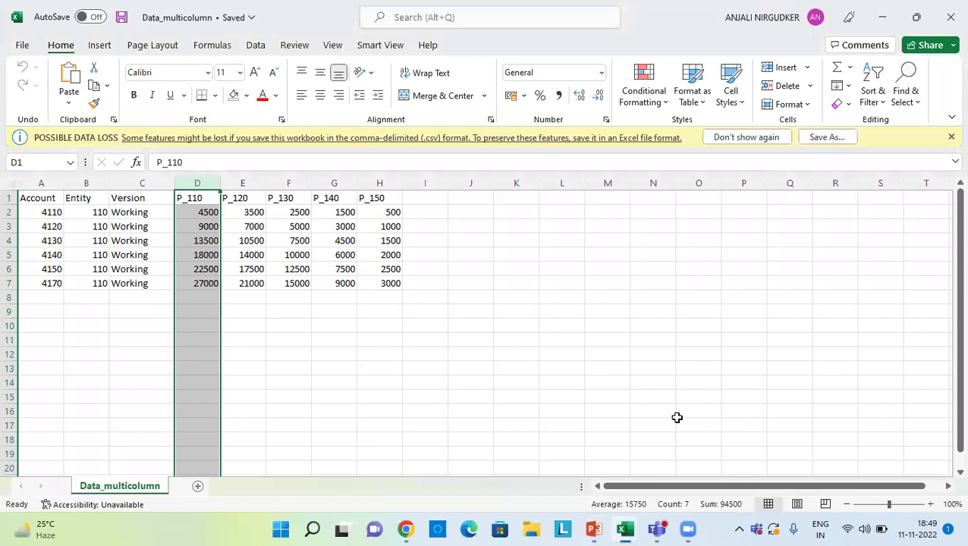
click(384, 254)
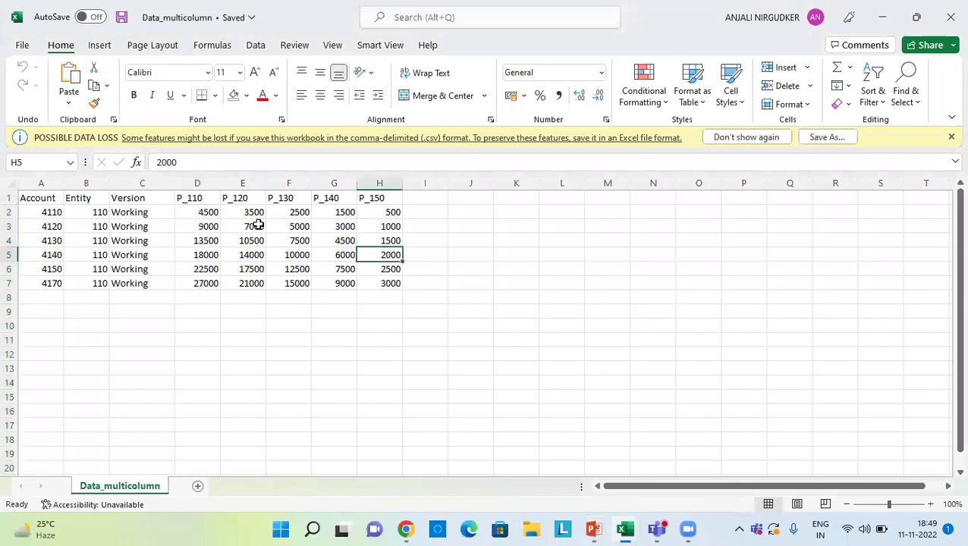
click(44, 185)
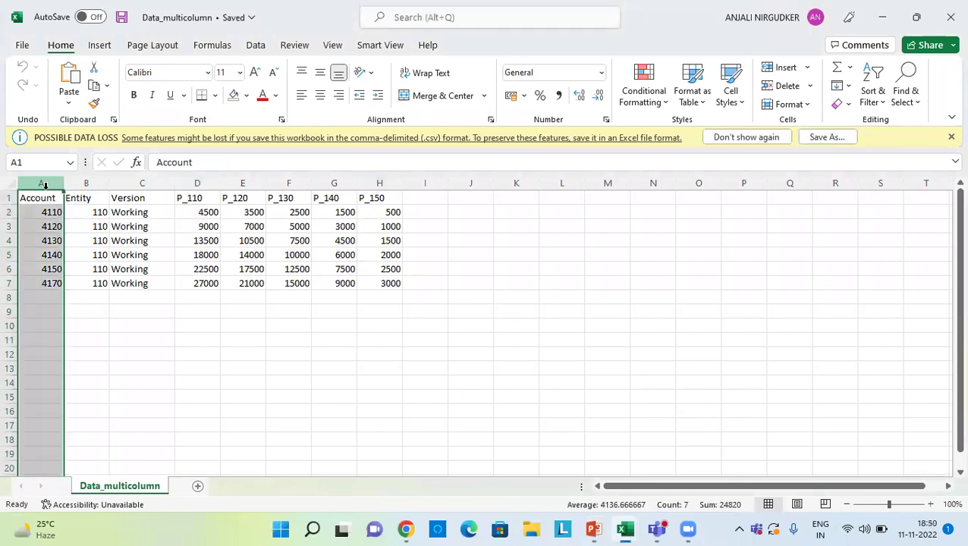
click(86, 185)
click(142, 187)
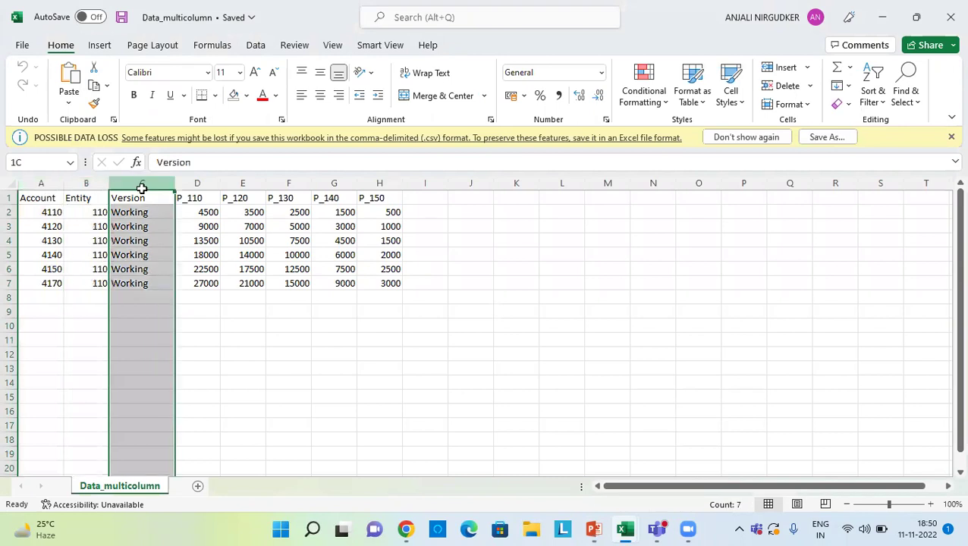
click(205, 197)
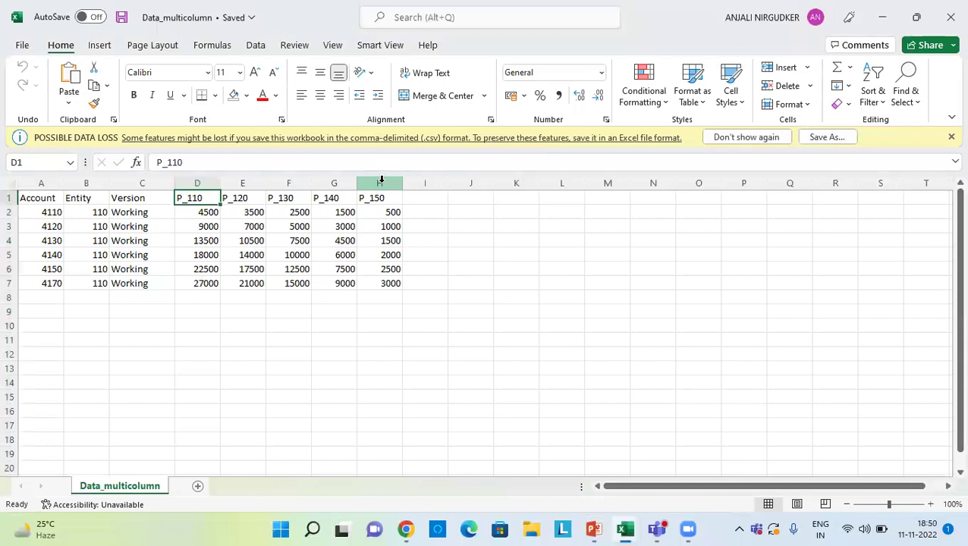
- Switch to the EPM Cloud Planning browser window and launch Data Management from the Navigator
key(alt+Tab)
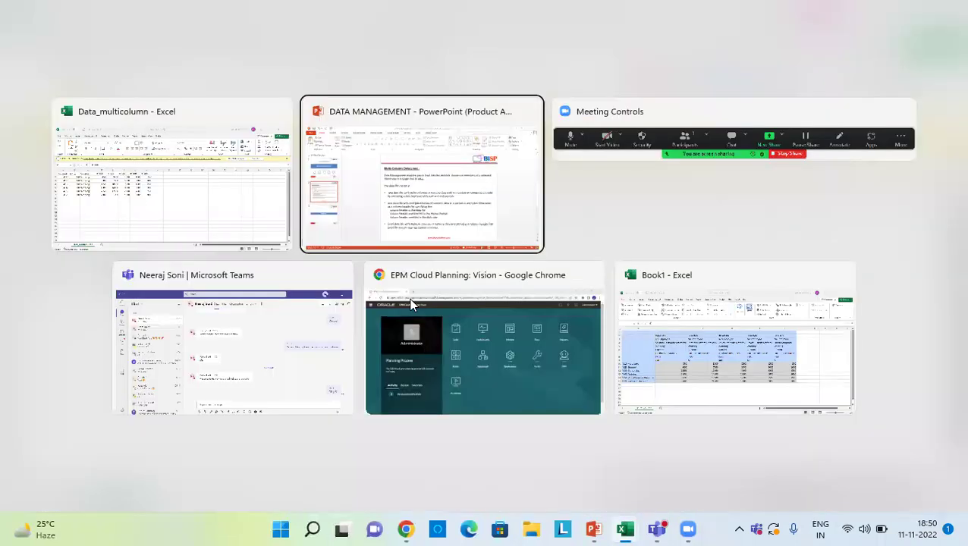
key(alt+Tab)
click(410, 304)
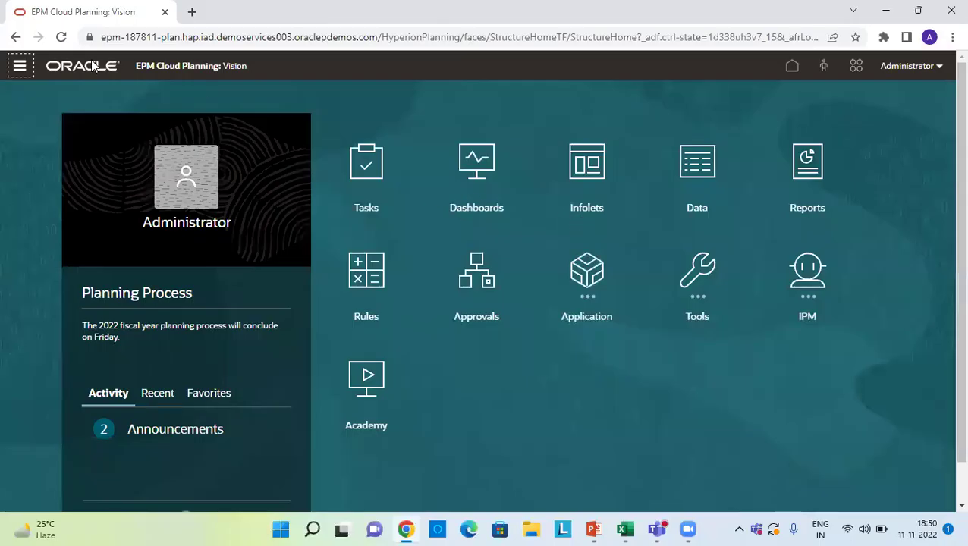
click(20, 68)
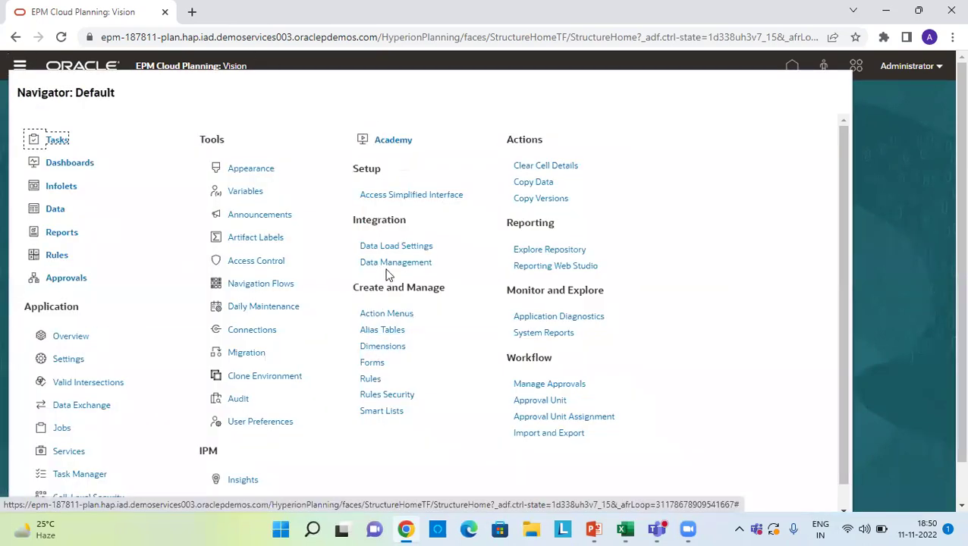
click(389, 266)
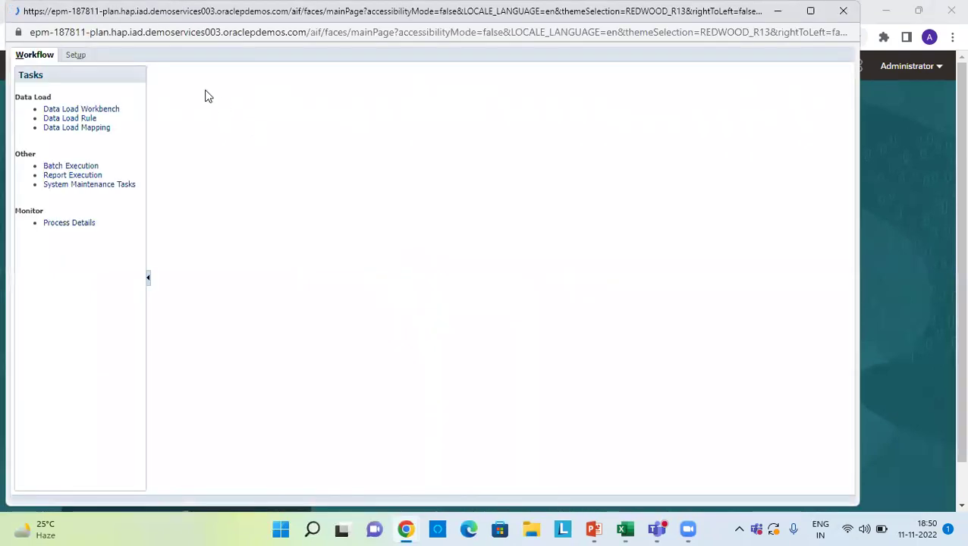
- Review the EBS, File, JDE and PeopleSoft source systems, leaving the type as File
click(71, 59)
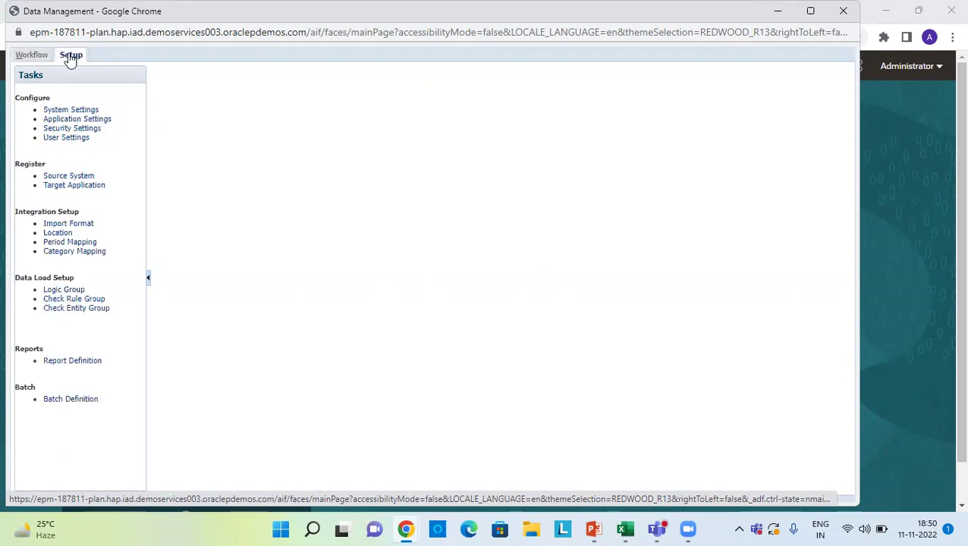
click(78, 176)
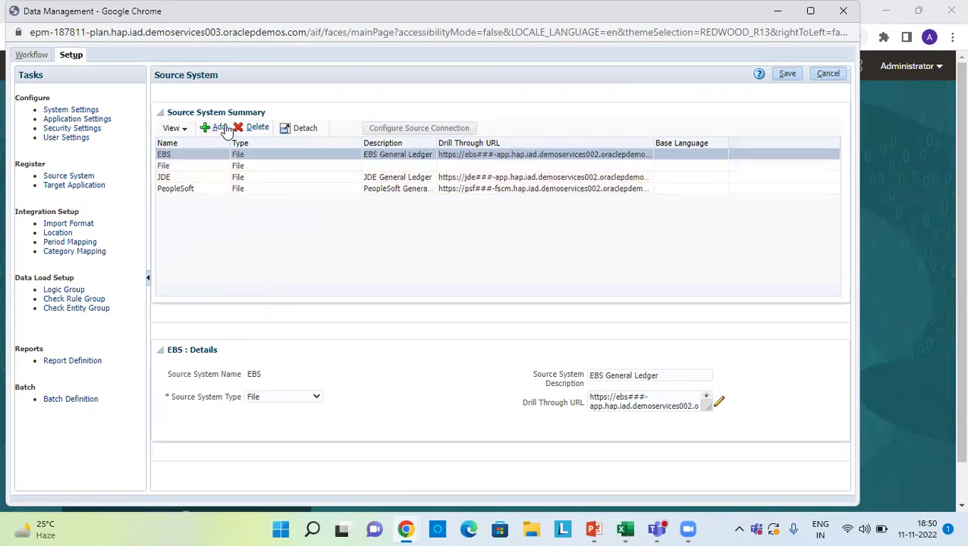
click(287, 401)
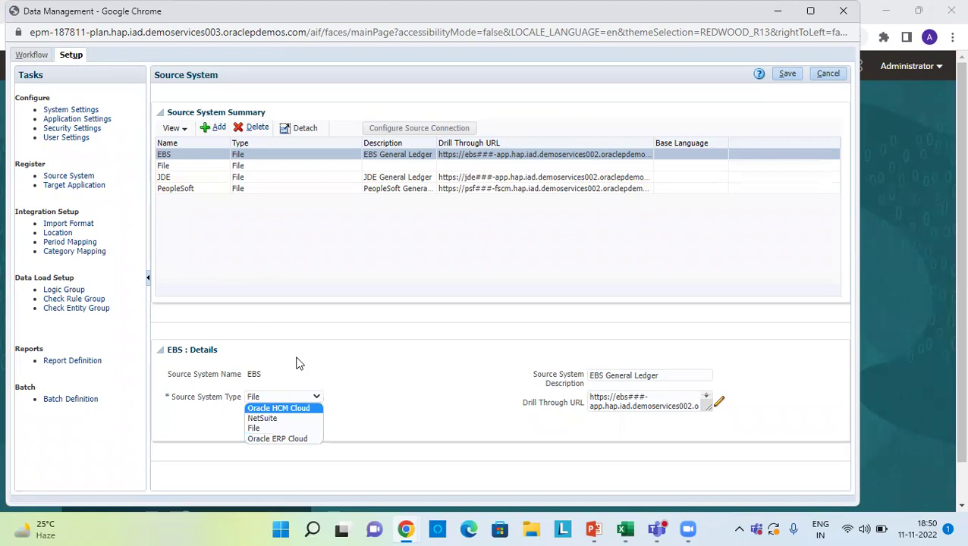
click(298, 363)
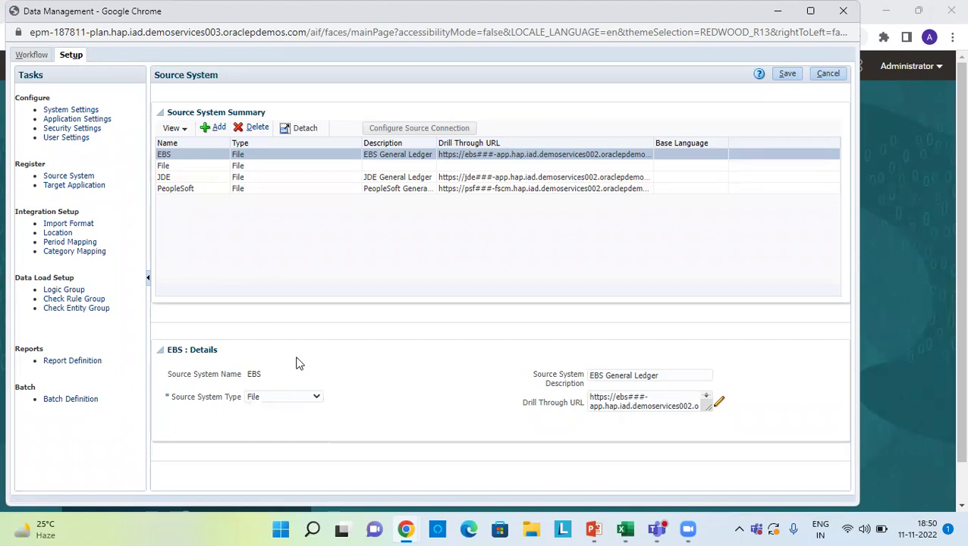
- Check AA_Vision's dimensions under Target Application, then view the AA_Imf import format
click(96, 186)
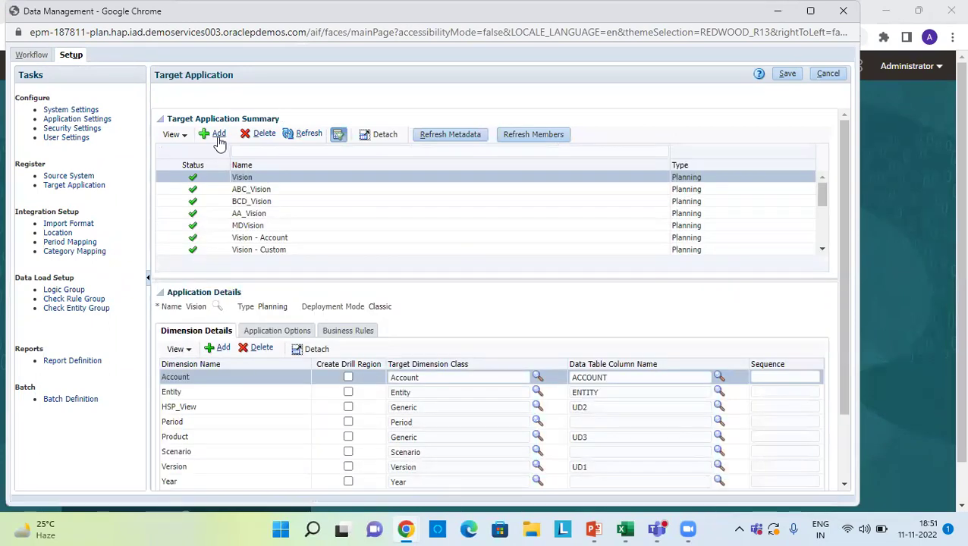
click(248, 213)
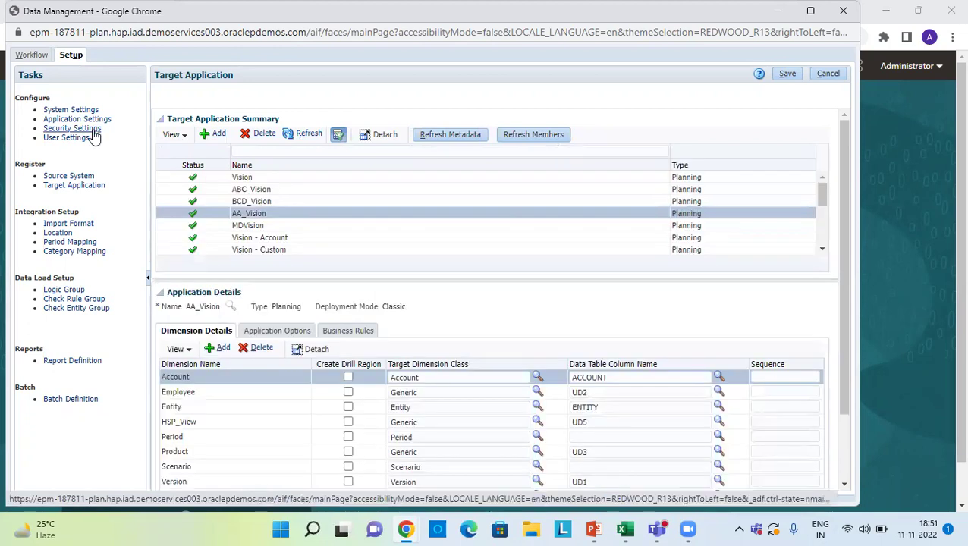
click(73, 223)
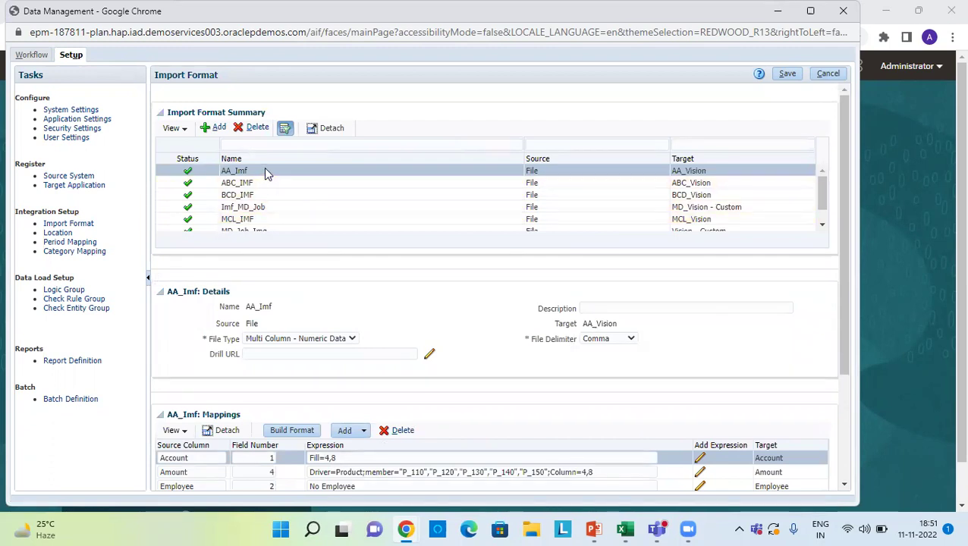
- Keep AA_Imf's file type as Multi Column - Numeric Data and bring its mappings grid into view
click(272, 339)
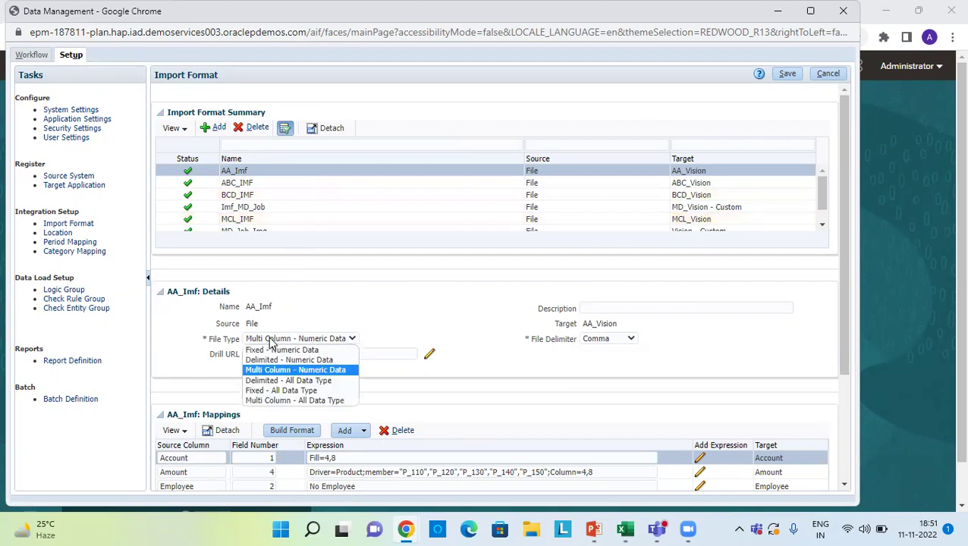
click(271, 340)
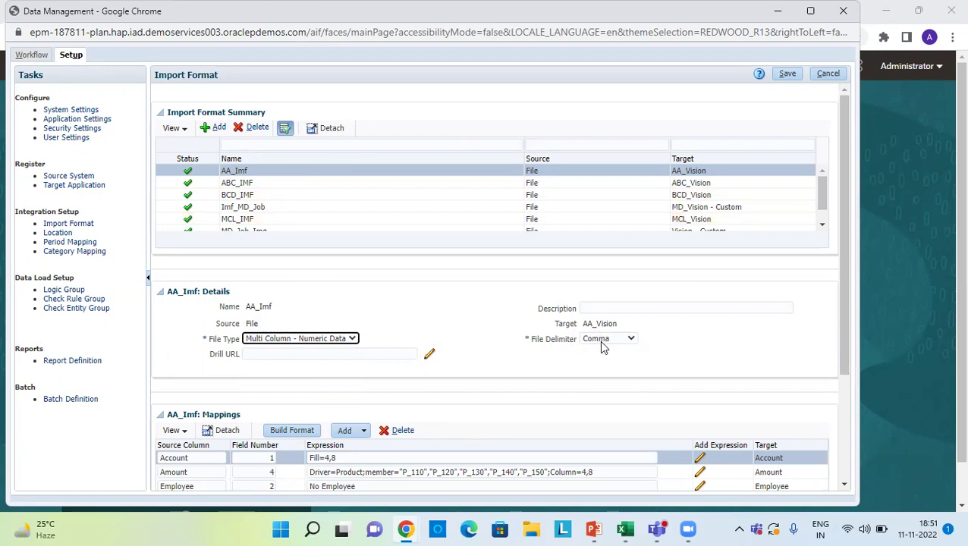
scroll(602, 348, down, 2)
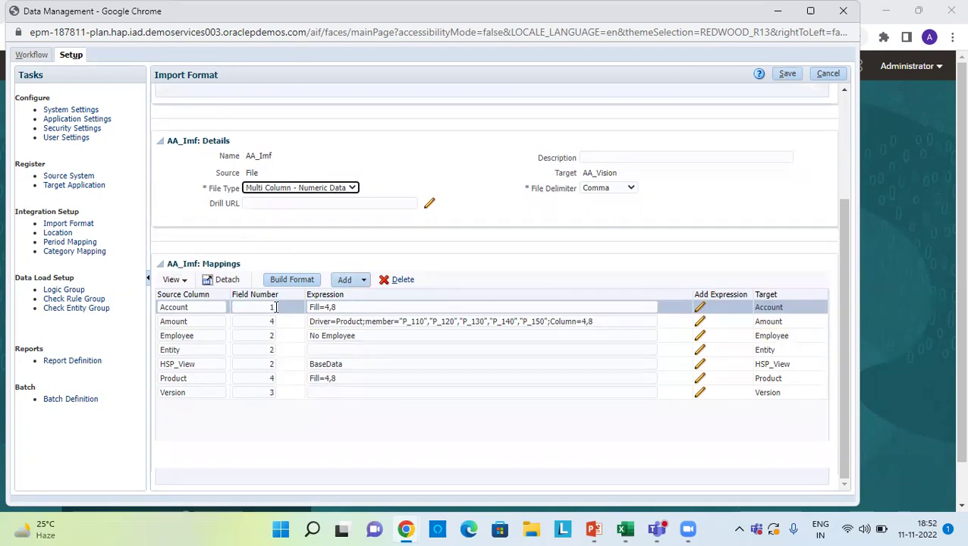
- Compare the workbook with the Account Fill=4,8 expression, then open the Amount row's expression editor
key(alt+Tab)
key(alt+Tab)
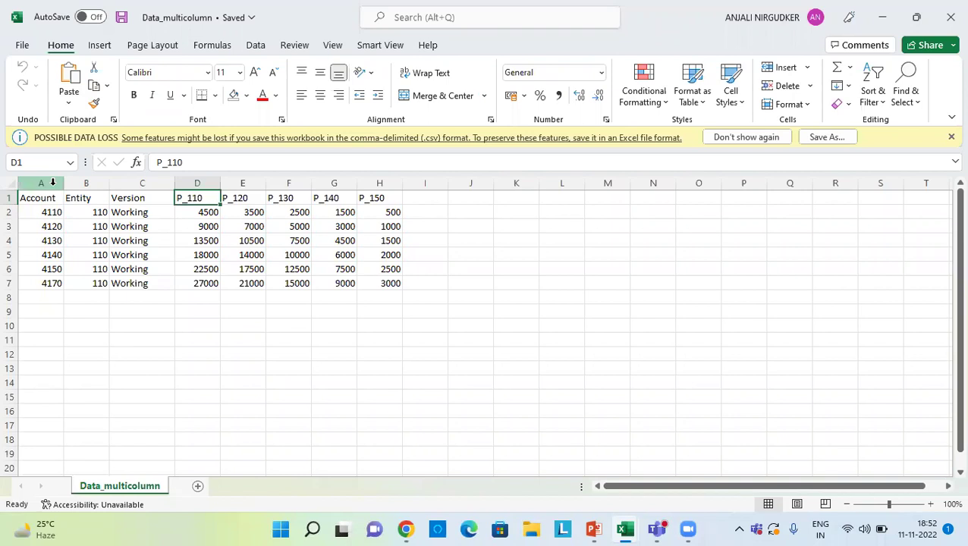
key(alt+Tab)
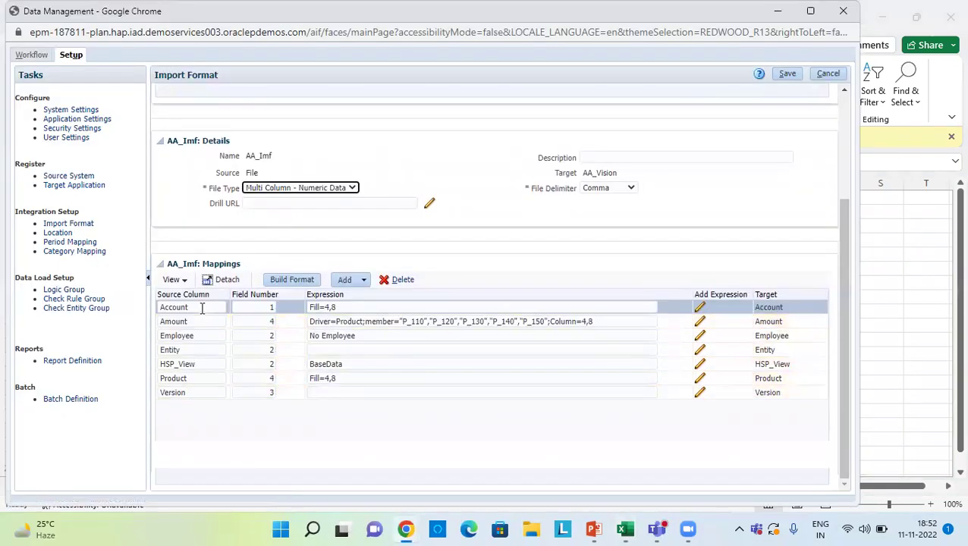
click(356, 307)
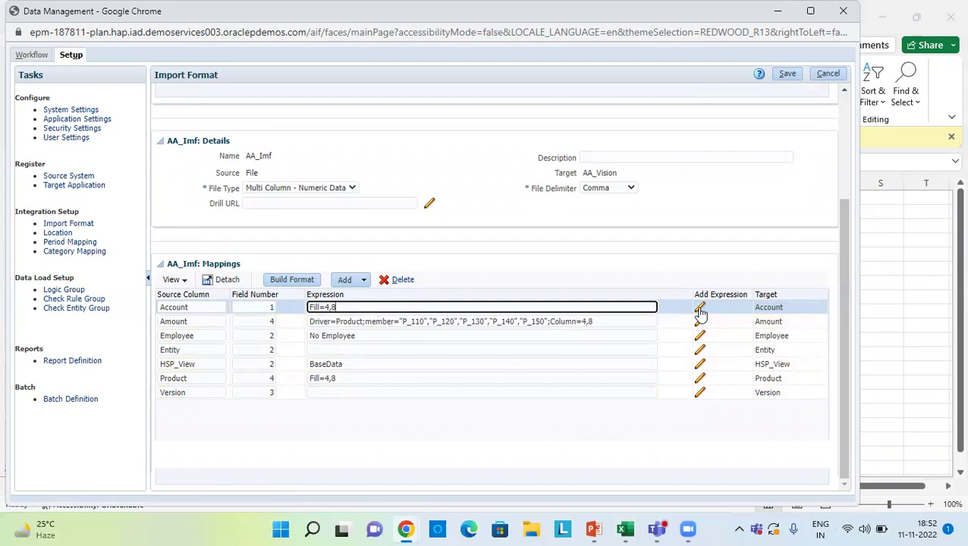
key(alt+Tab)
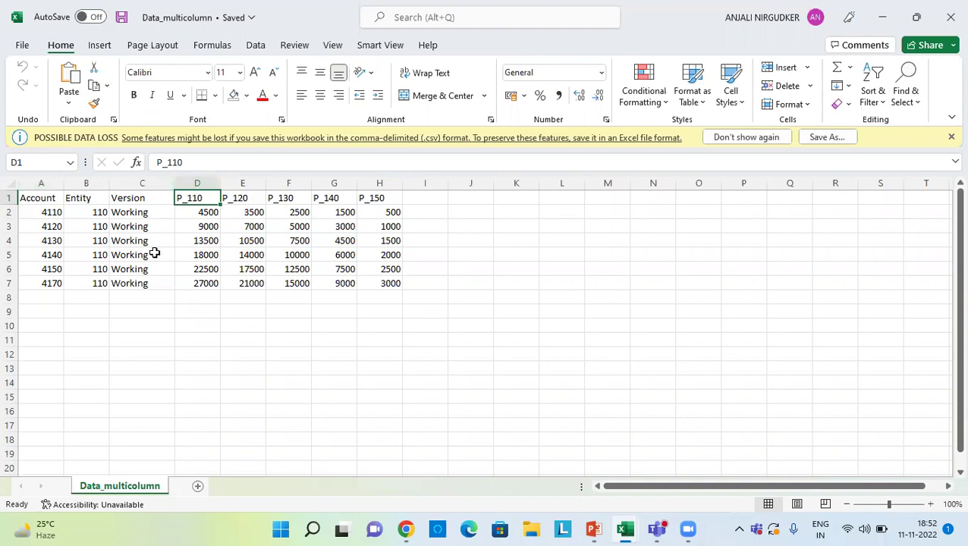
key(alt+Tab)
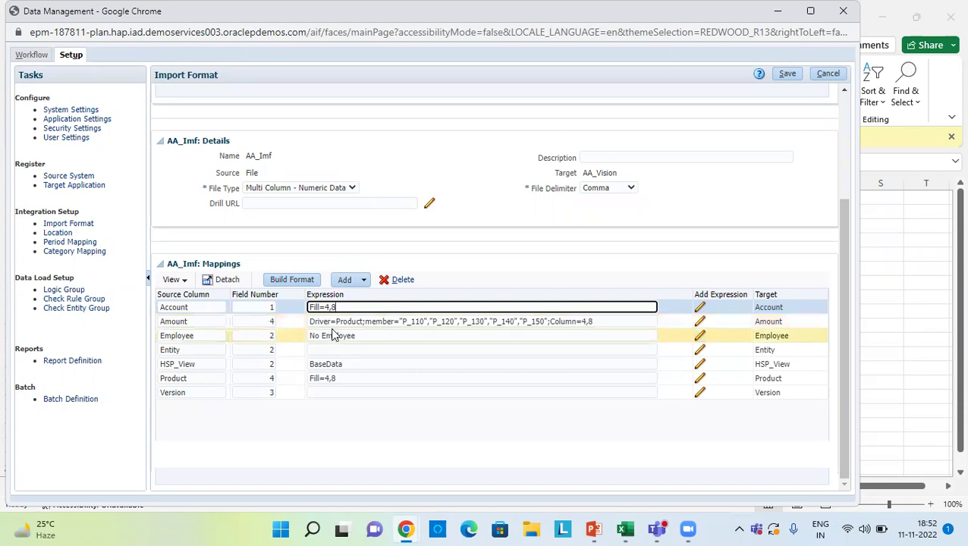
click(695, 325)
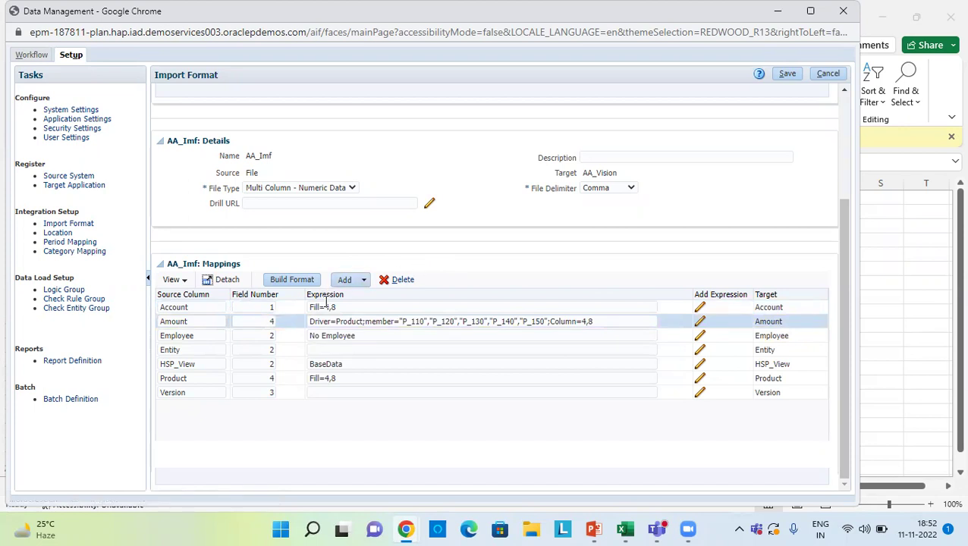
click(698, 319)
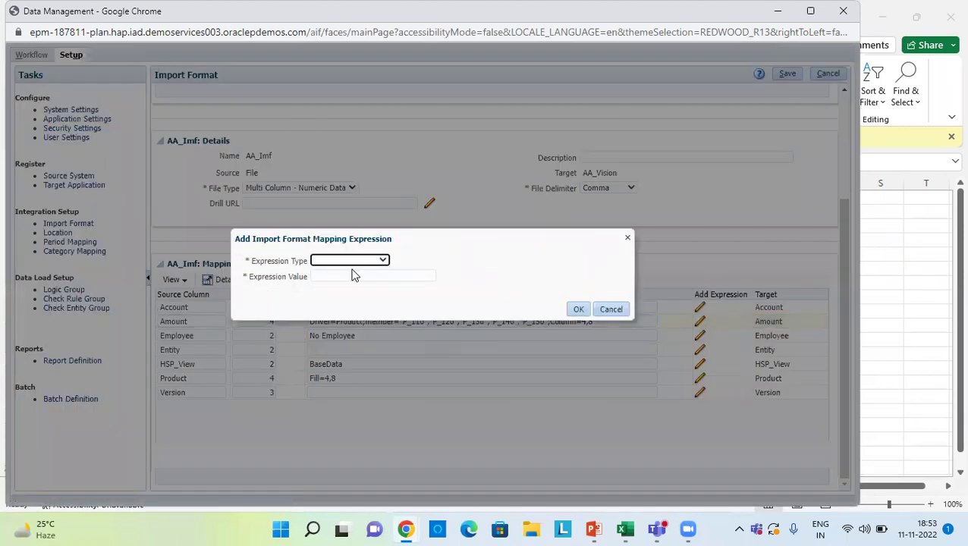
- Confirm Amount's Driver expression on dimension Product with members P_110–P_150, columns 4,8
click(352, 261)
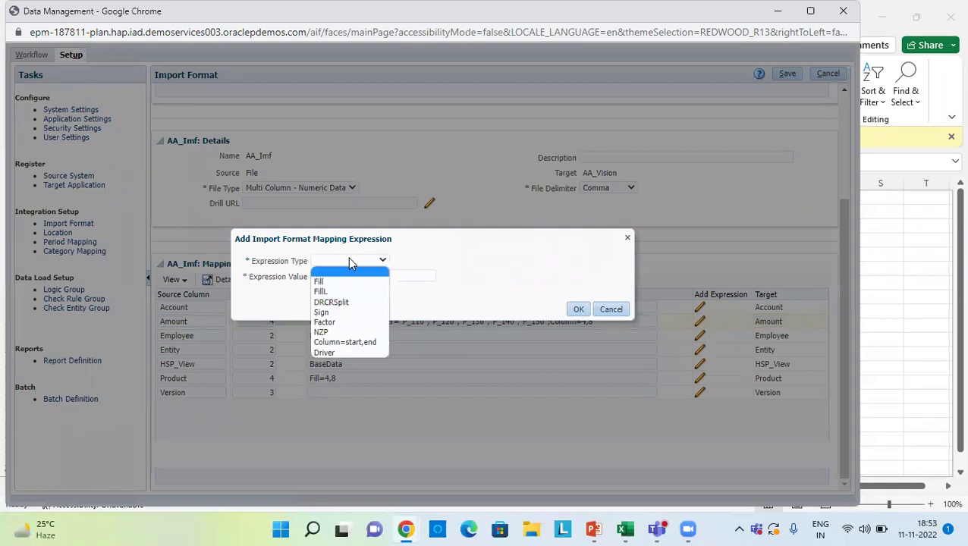
click(330, 350)
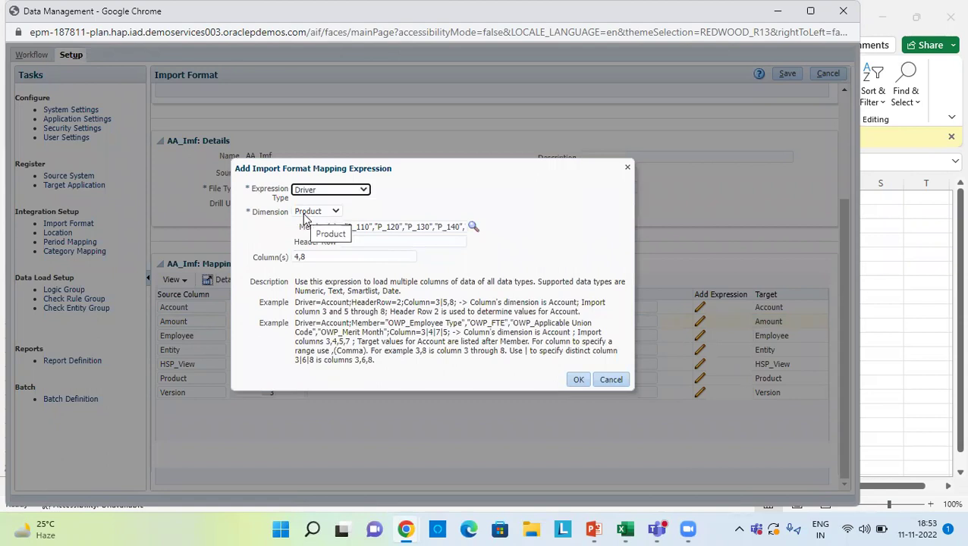
click(306, 214)
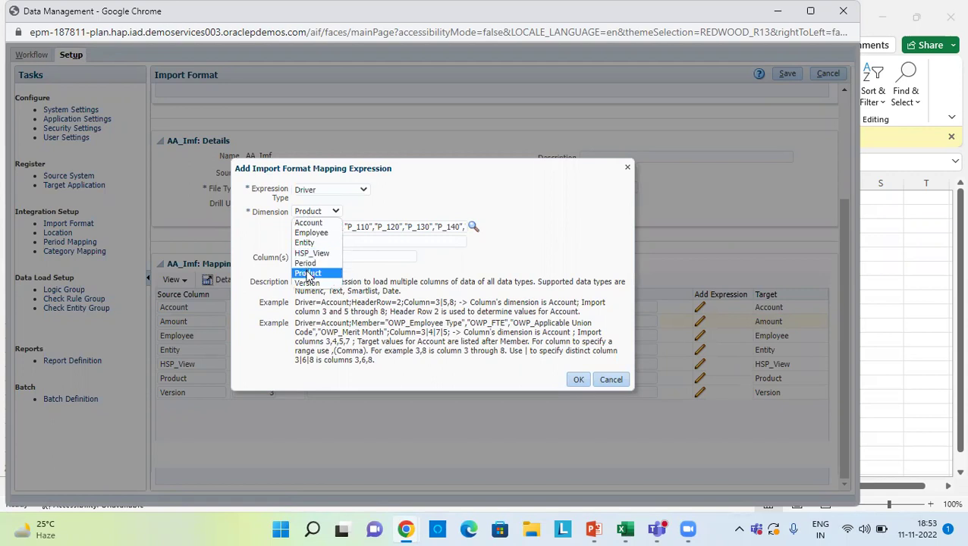
click(433, 263)
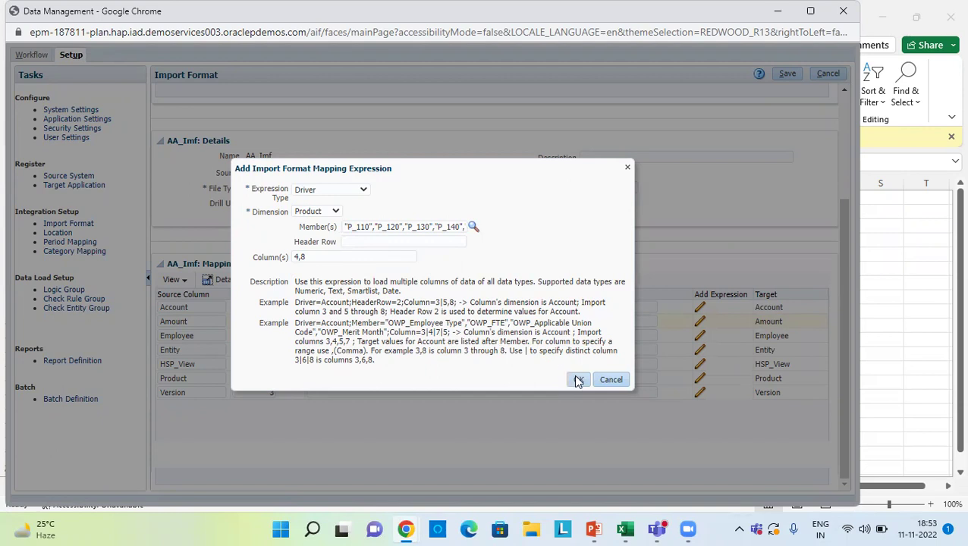
click(605, 382)
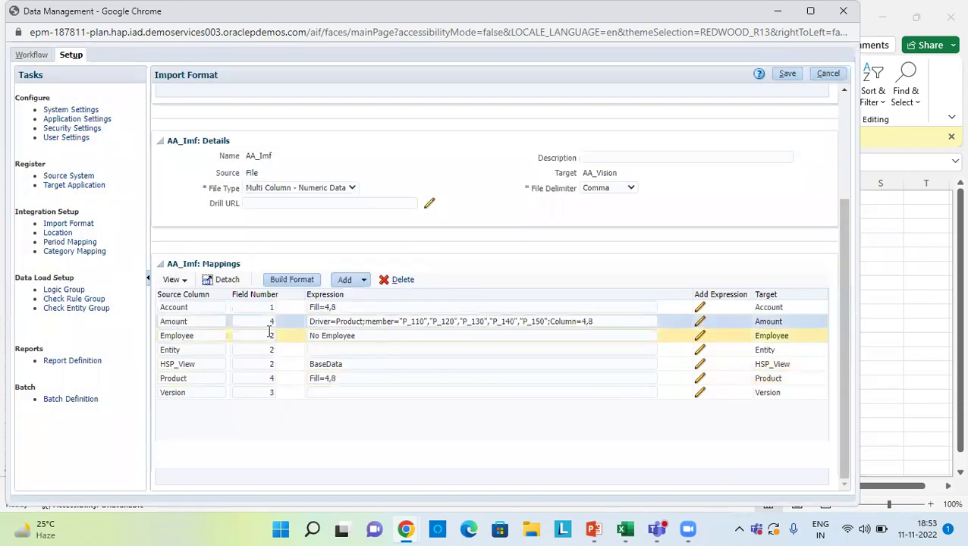
click(207, 337)
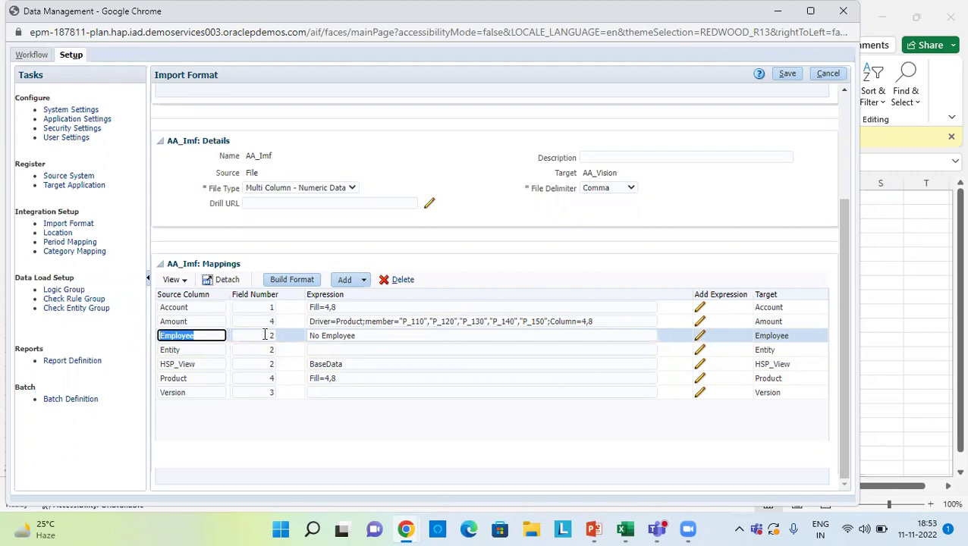
key(alt+Tab)
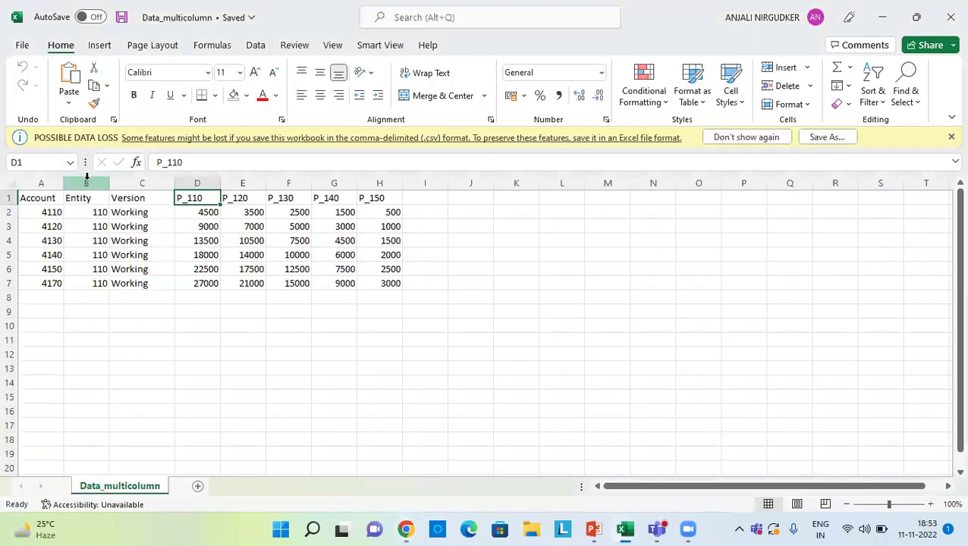
key(alt+Tab)
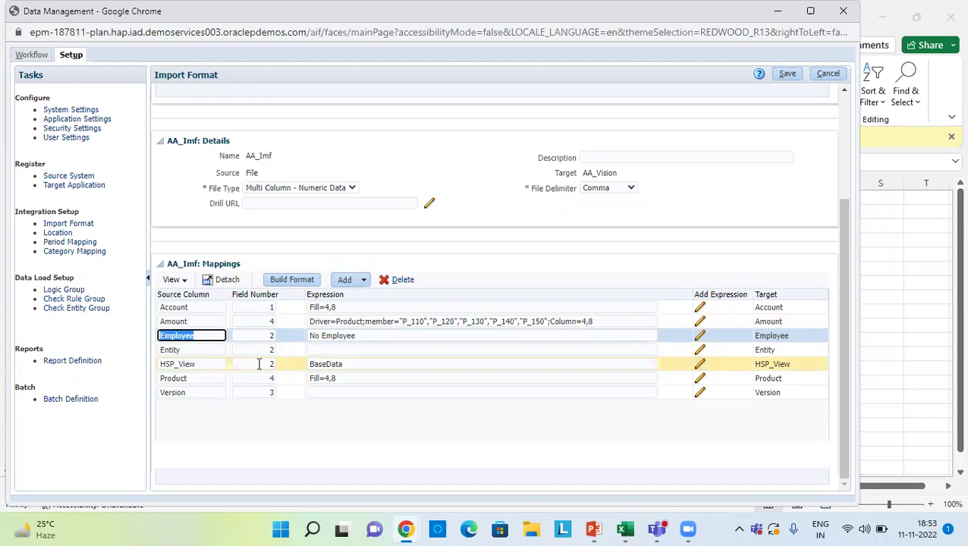
click(294, 365)
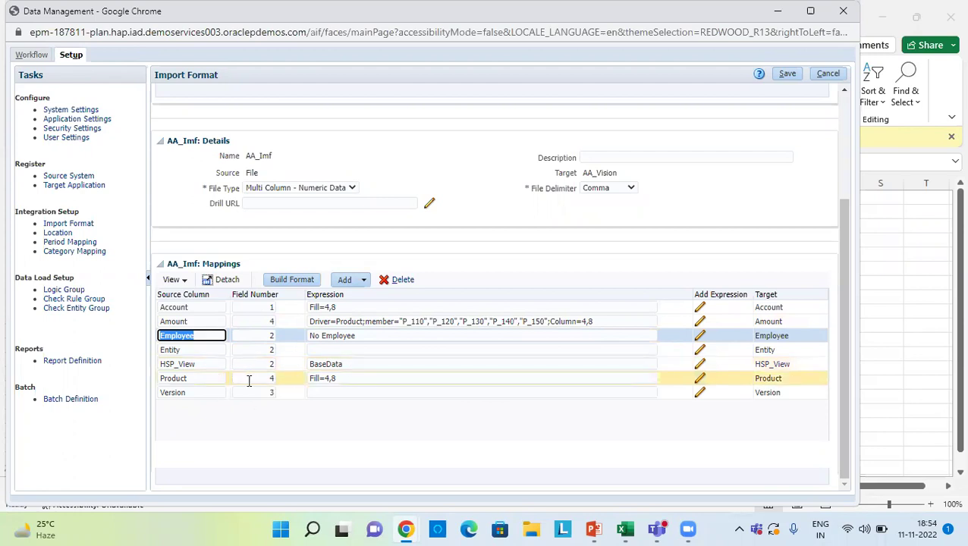
click(276, 378)
key(alt+Tab)
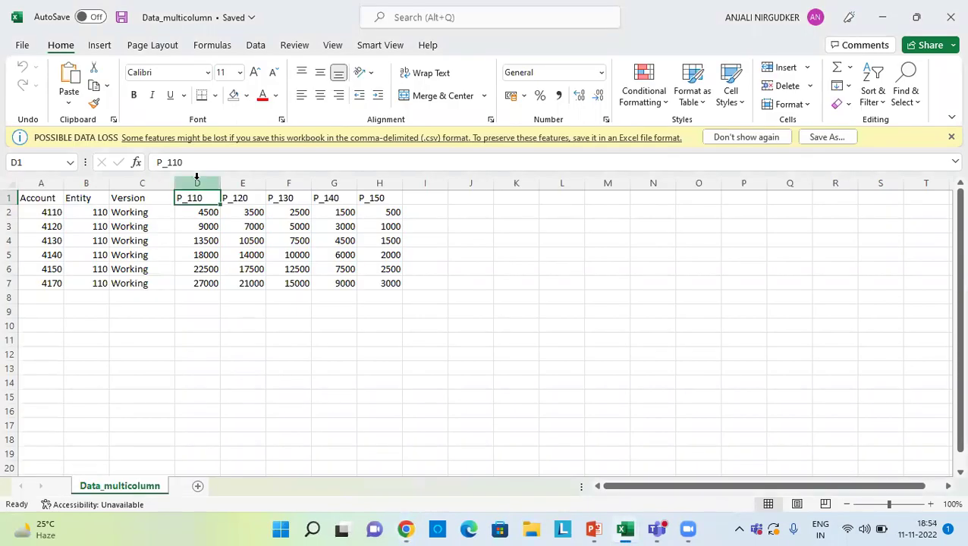
click(378, 173)
key(alt+Tab)
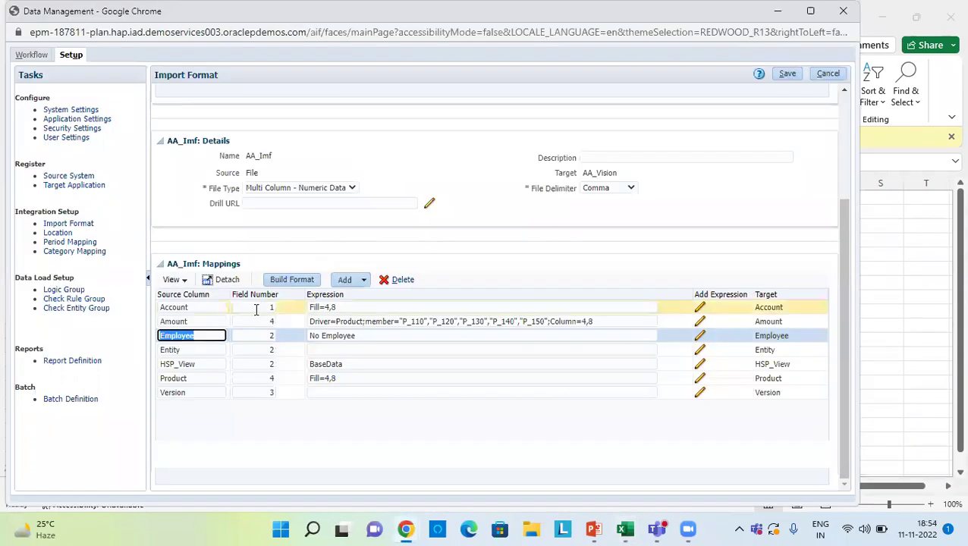
click(276, 378)
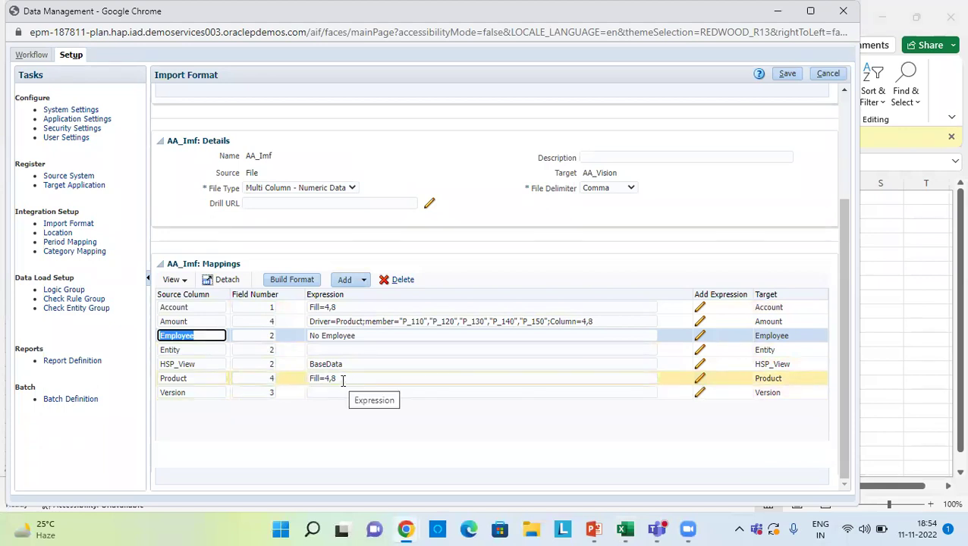
click(290, 389)
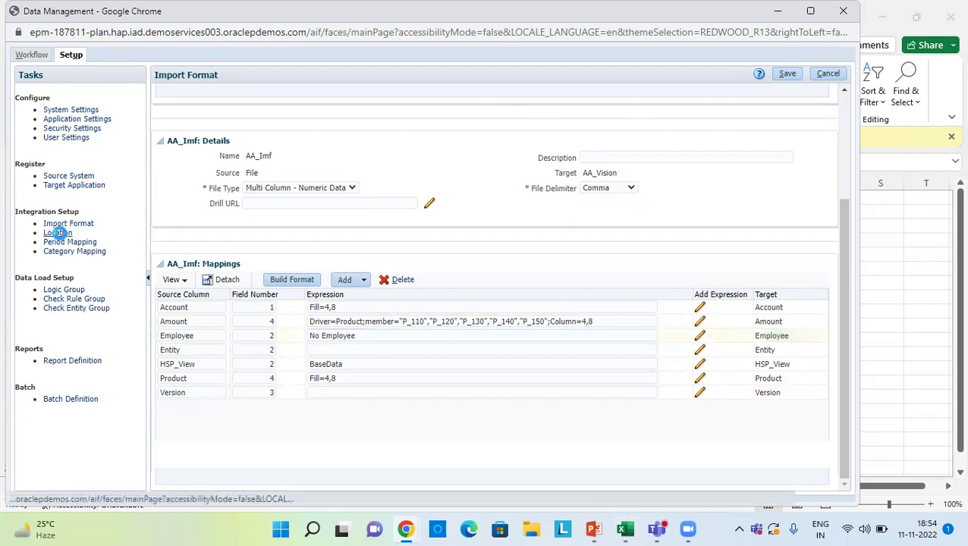
- Review location AA_Loc: import format AA_Imf, source File, target AA_Vision, partition key 28
click(59, 233)
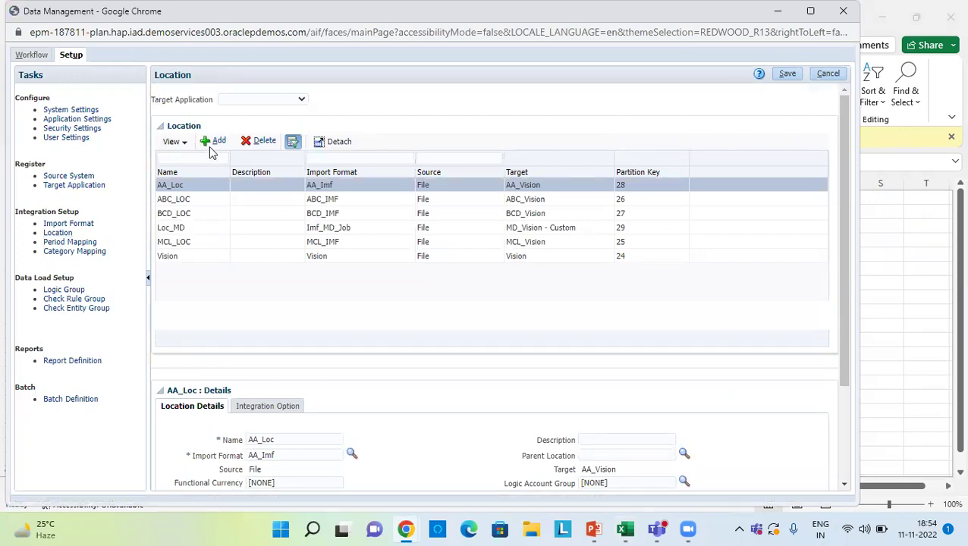
scroll(256, 320, down, 3)
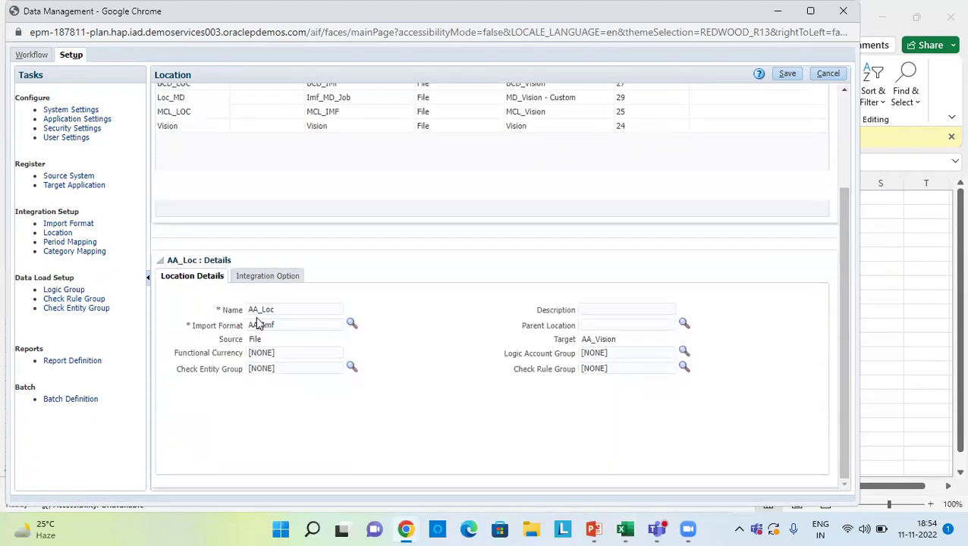
scroll(255, 320, up, 2)
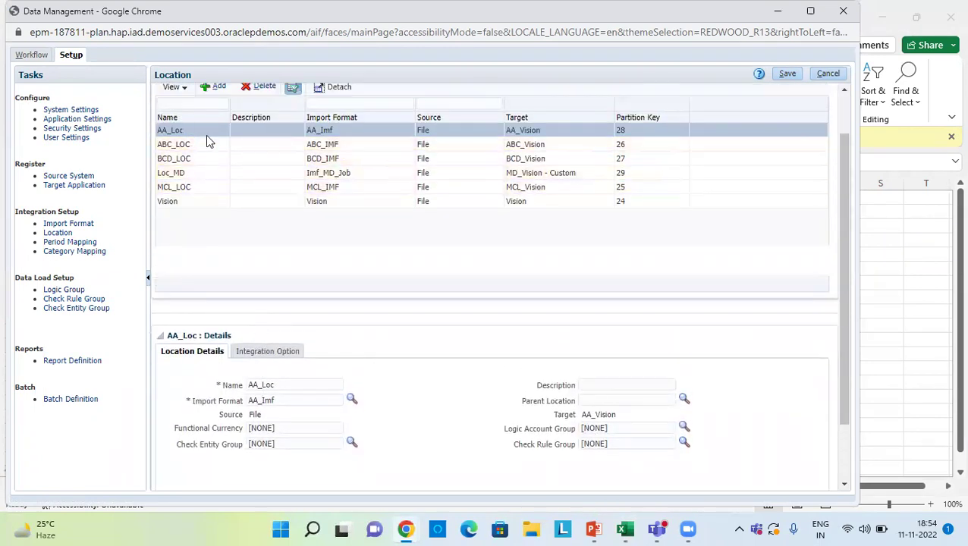
scroll(317, 377, down, 1)
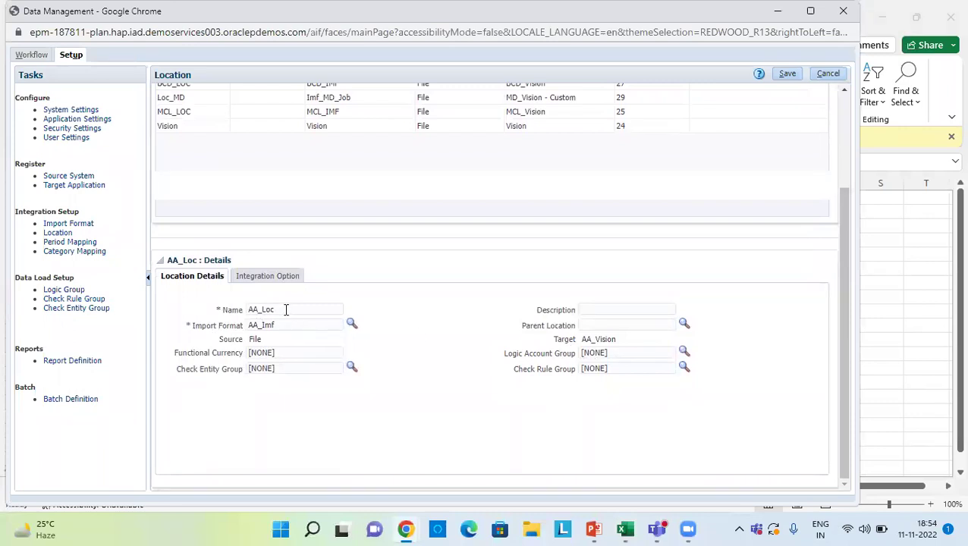
- Review the Current category mapping and return to the Workflow task list
click(53, 251)
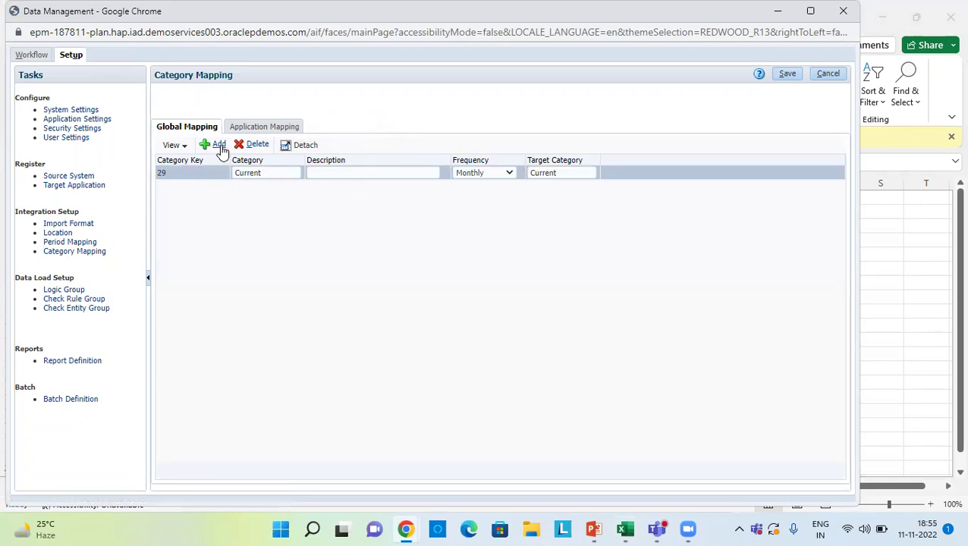
click(37, 55)
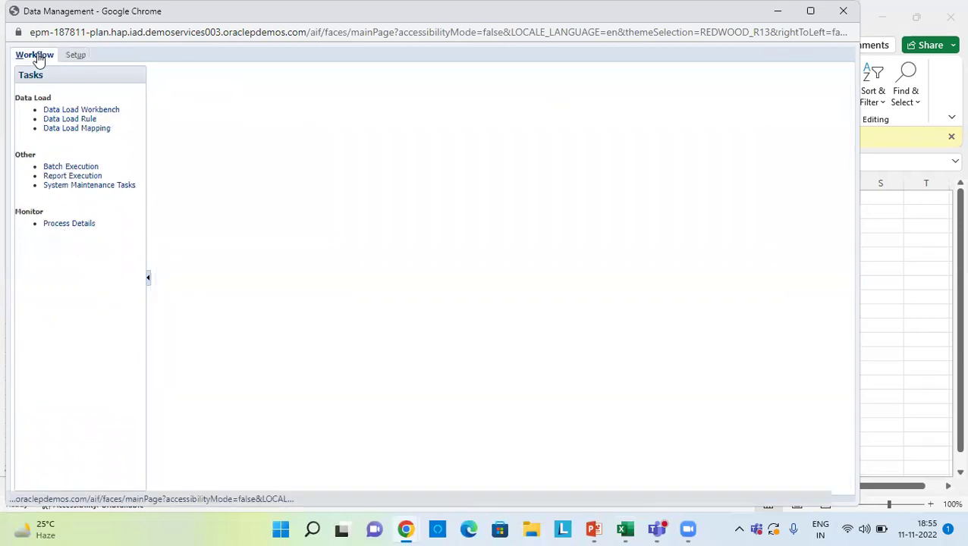
- Show Data Load Mapping for AA_Loc with the point-of-view period changed from Jun-19 to Jan-21
click(77, 129)
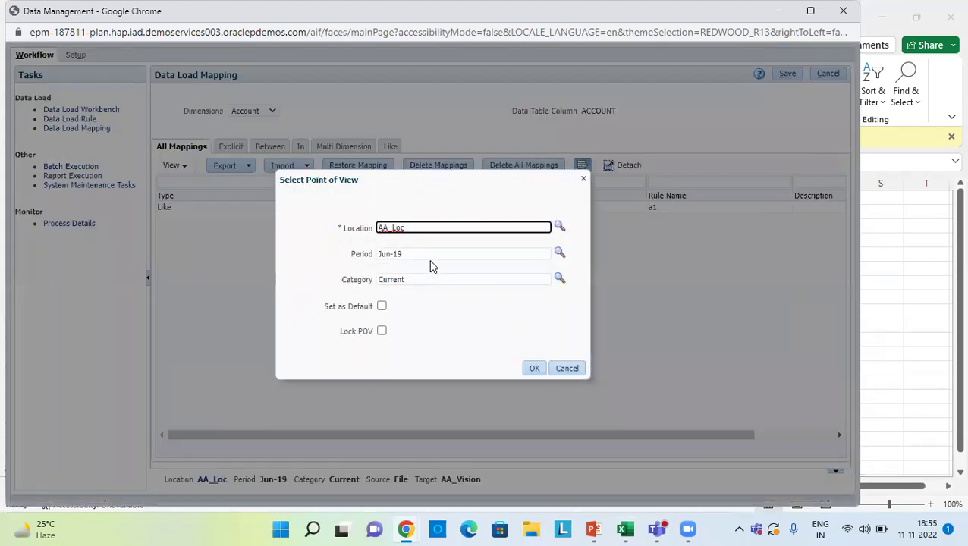
click(429, 255)
drag(429, 256, 297, 254)
text(Jan-21)
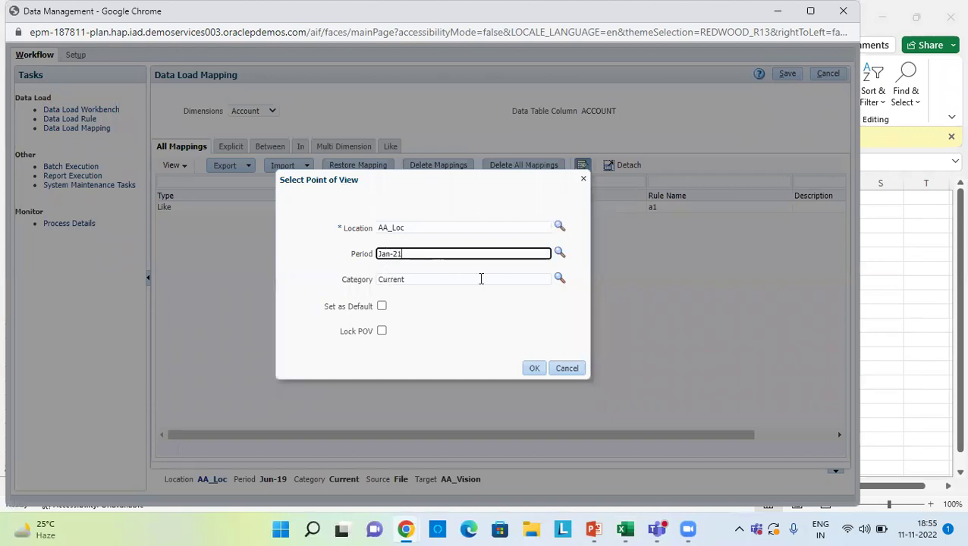
click(535, 370)
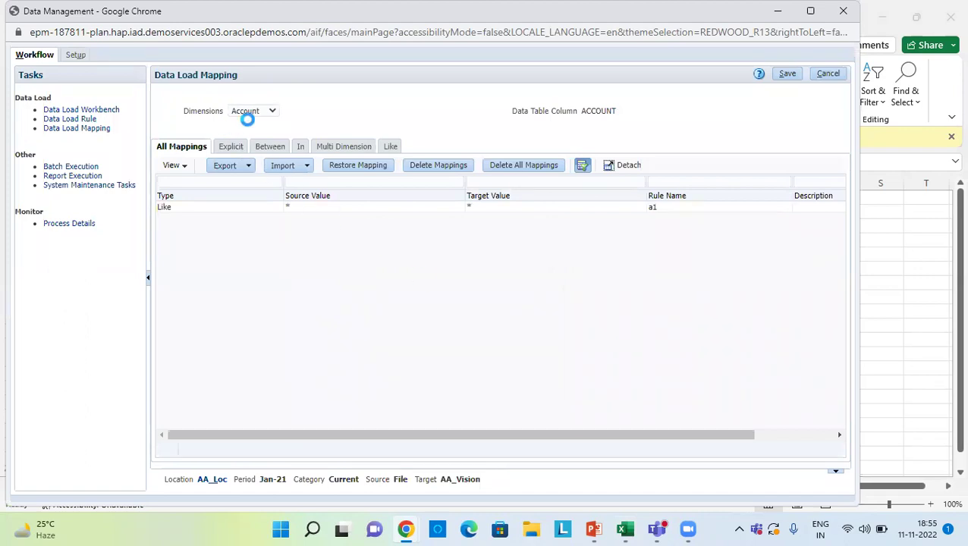
- Review the Like * to * mappings for the Employee, Entity, HSP_View, Product and Version dimensions
click(267, 113)
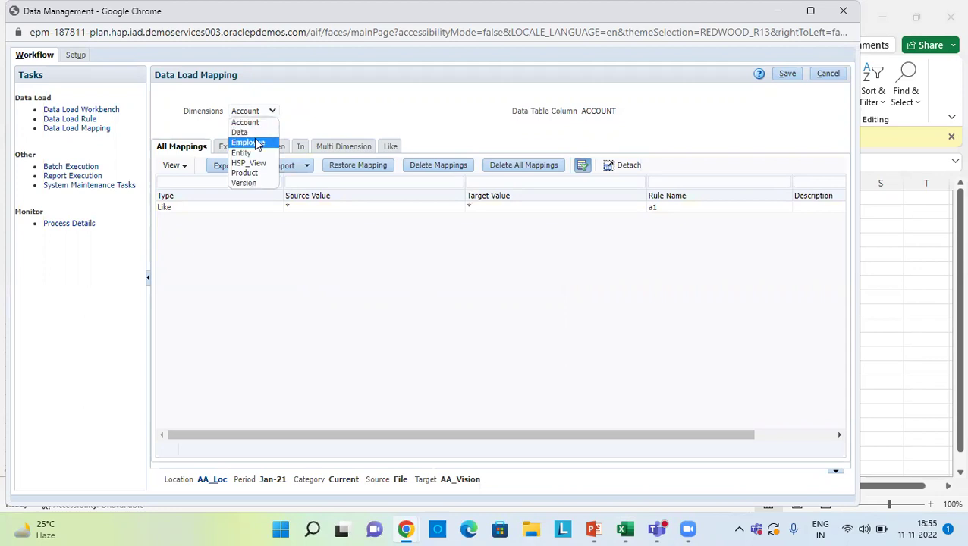
click(256, 142)
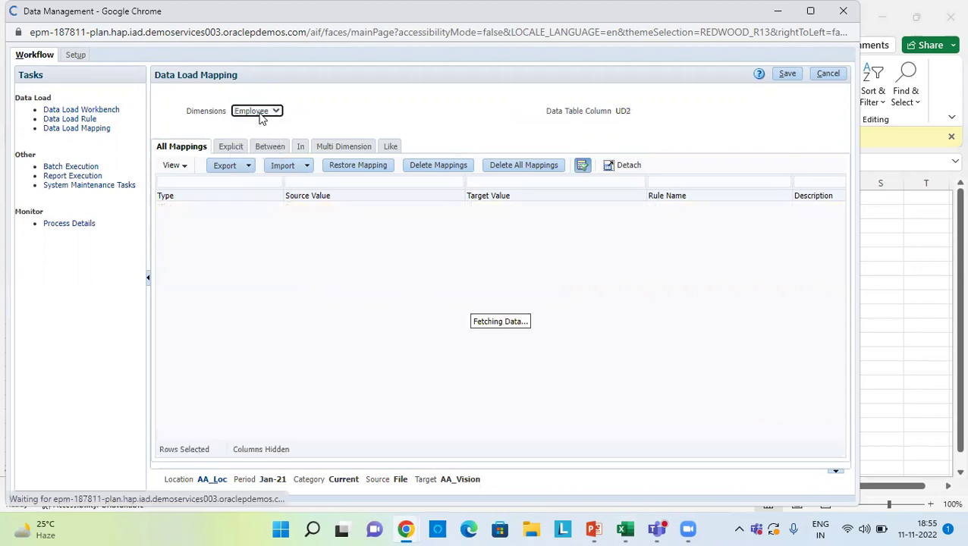
click(260, 114)
click(260, 157)
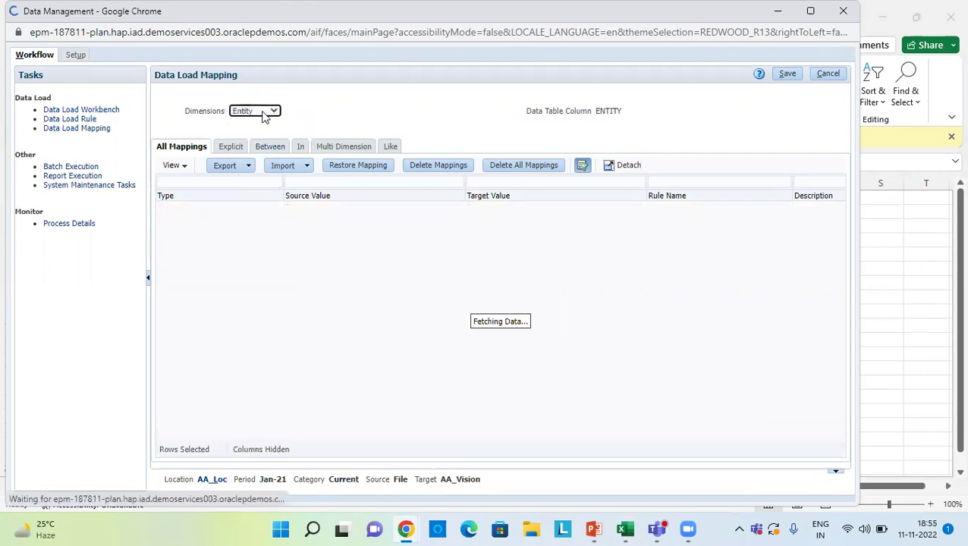
click(264, 114)
click(249, 163)
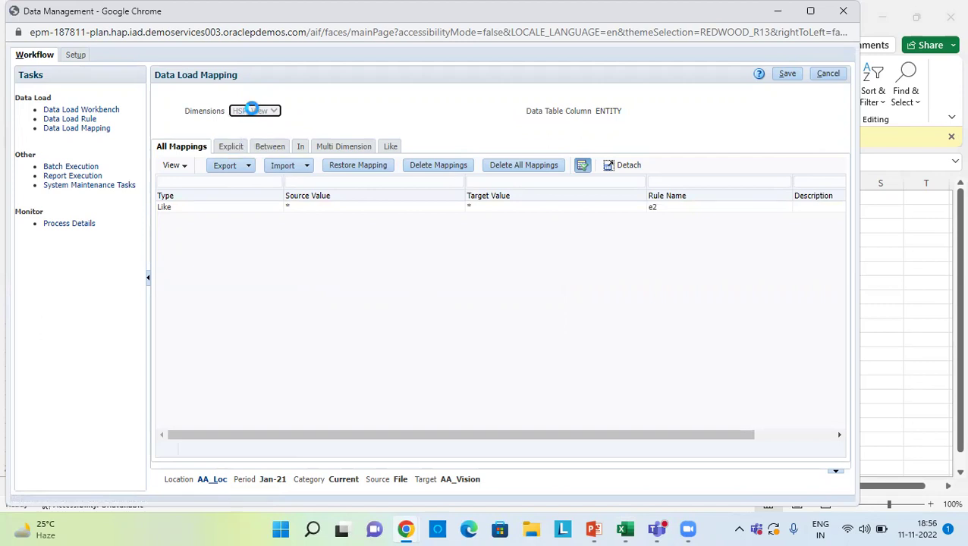
click(254, 111)
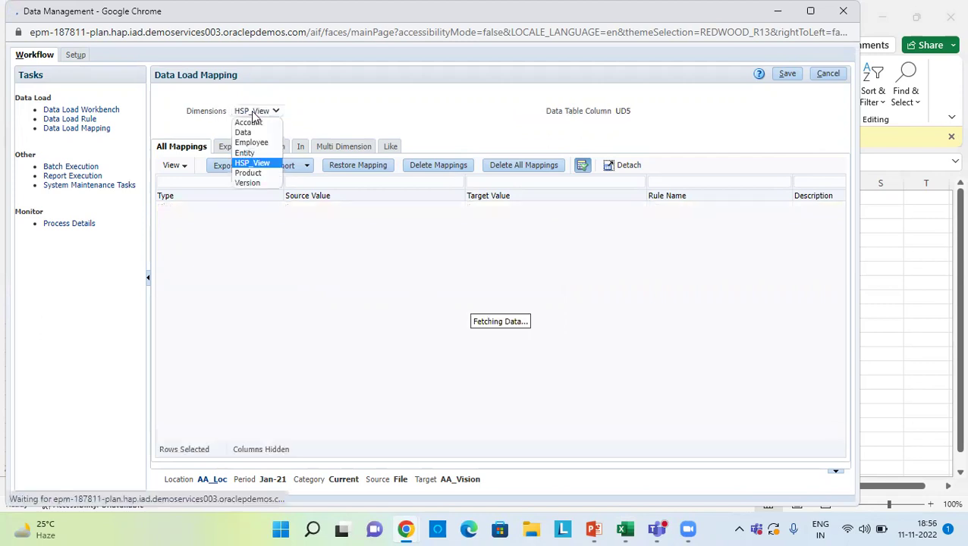
click(254, 170)
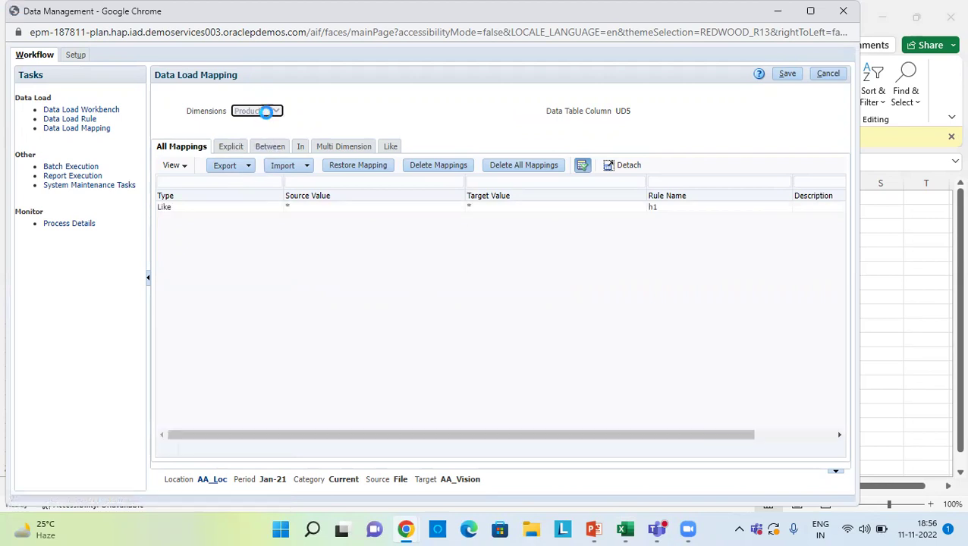
click(267, 113)
click(260, 180)
- Check rule AA_DLR's source file Data_multicolumn.csv in the file browser, then cancel without uploading
click(89, 118)
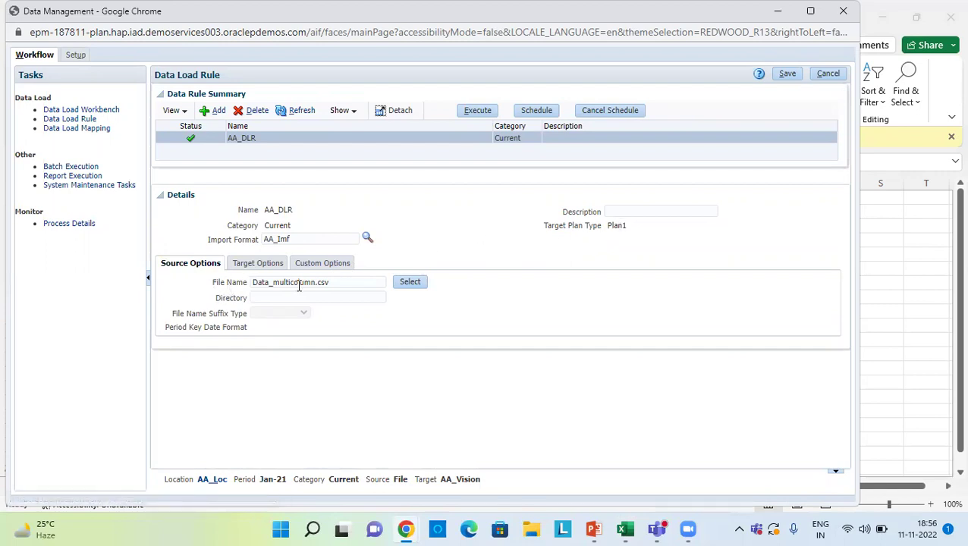
click(408, 283)
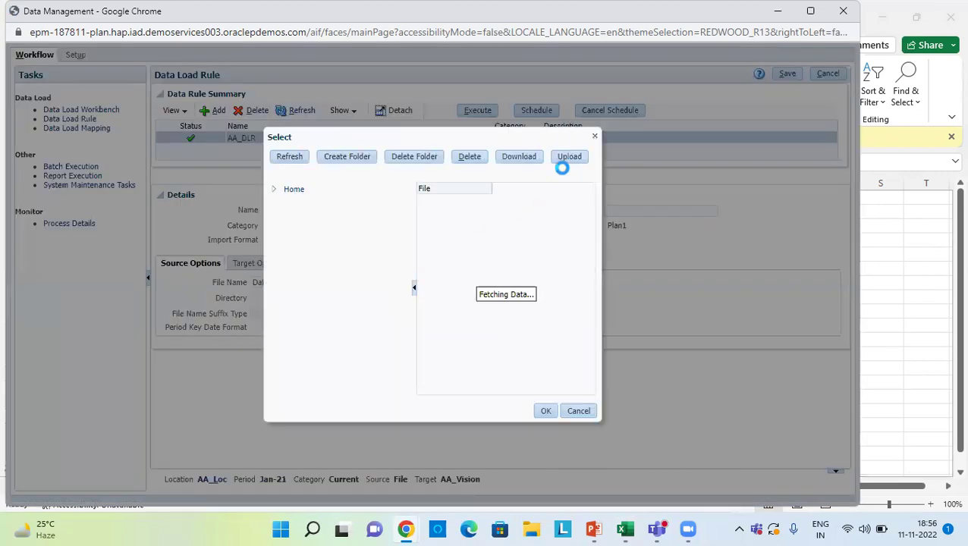
click(570, 157)
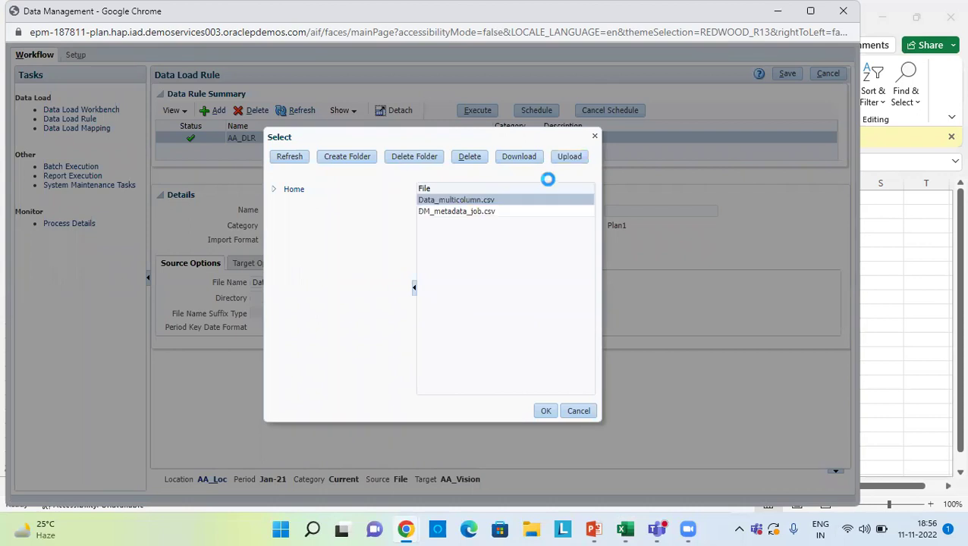
click(583, 411)
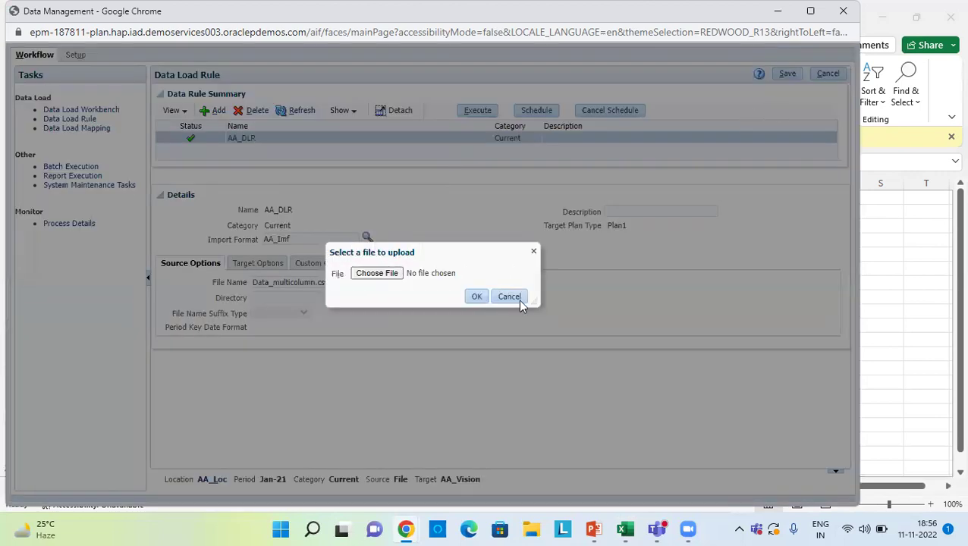
click(510, 296)
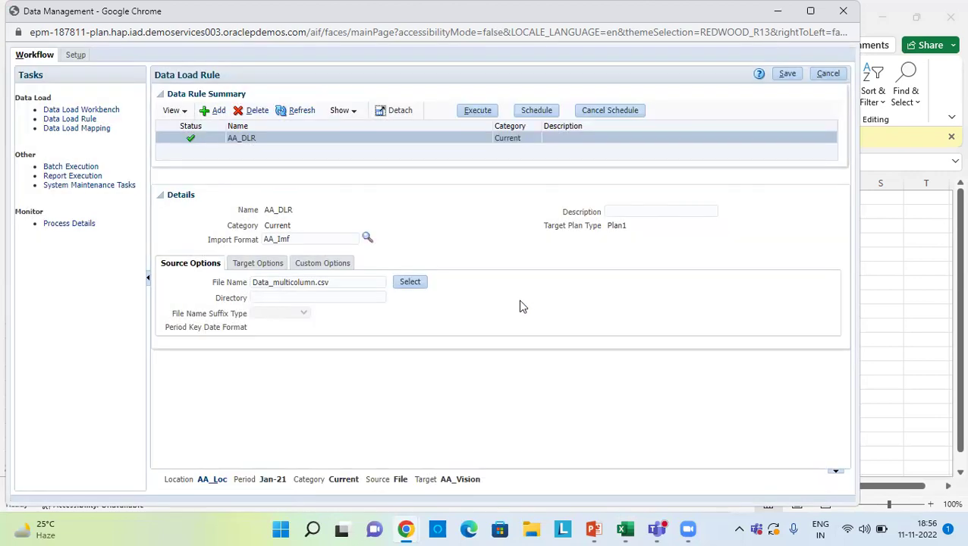
click(483, 111)
click(469, 112)
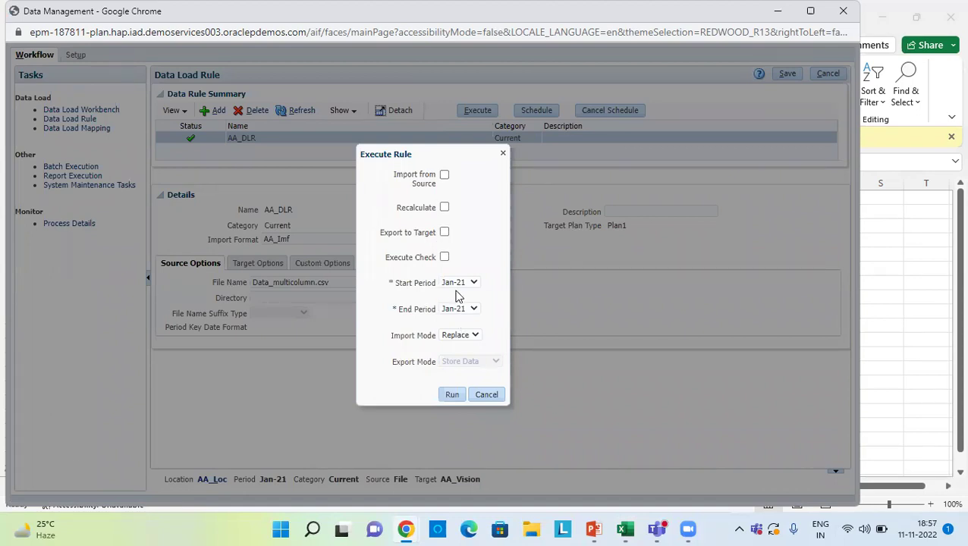
click(453, 341)
click(455, 342)
click(445, 234)
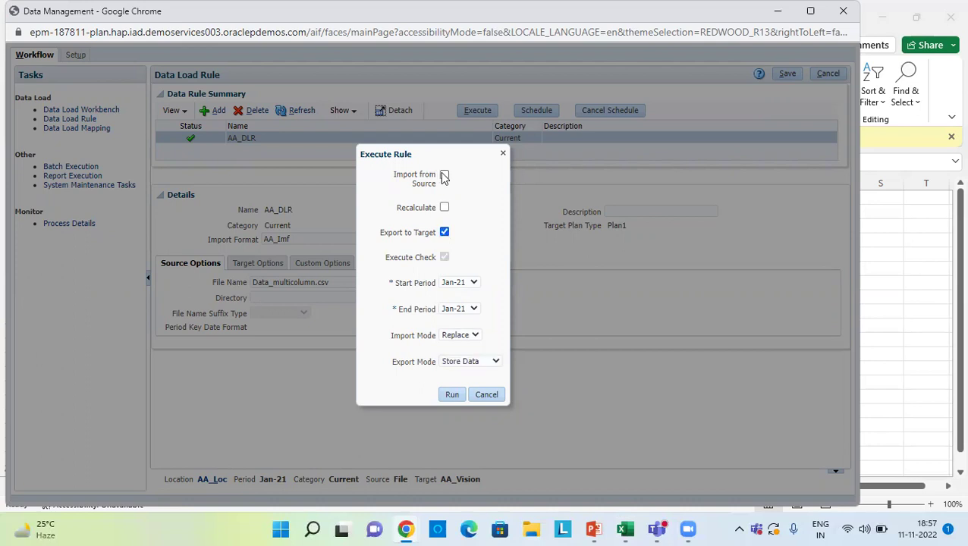
click(450, 363)
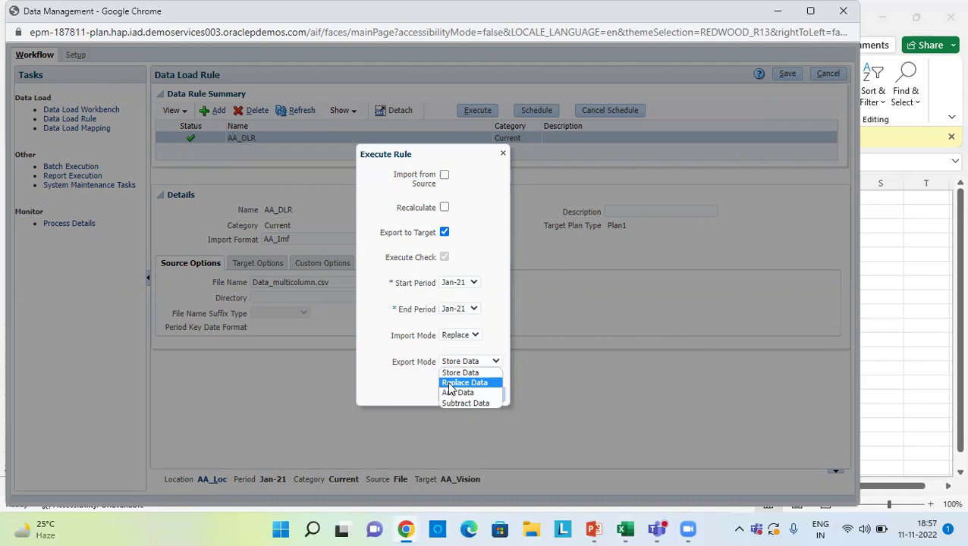
click(419, 389)
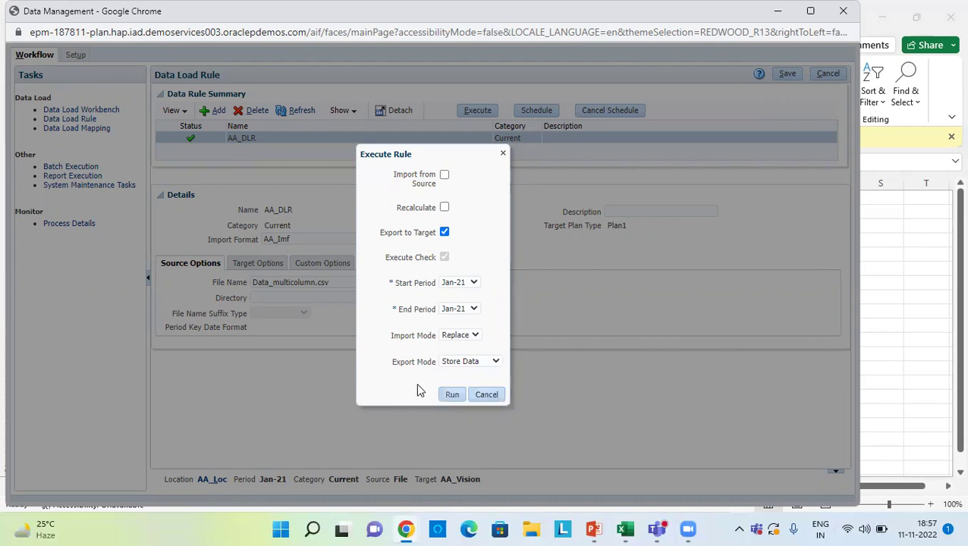
click(497, 396)
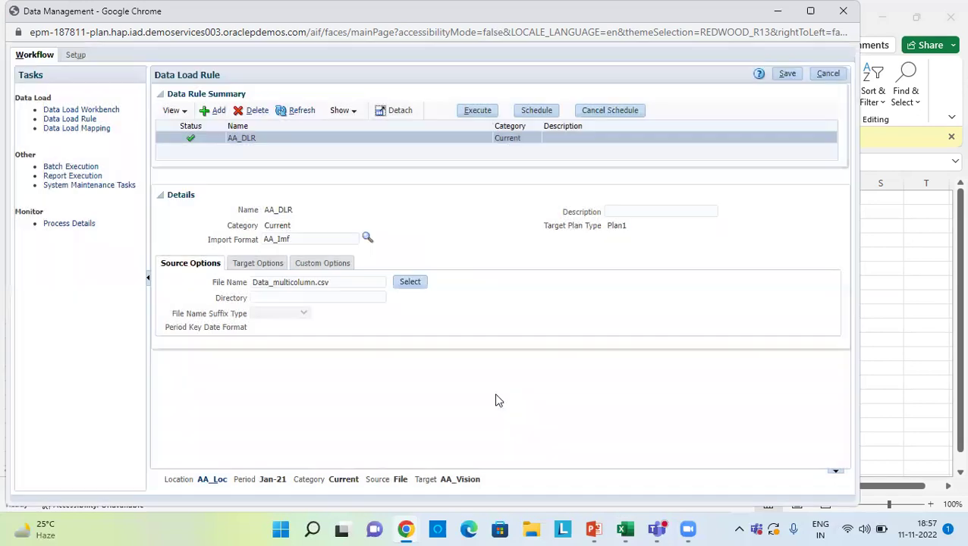
- Scroll across AA_DLR's 30 loaded Jan-21 records in the Data Load Workbench grid
click(89, 109)
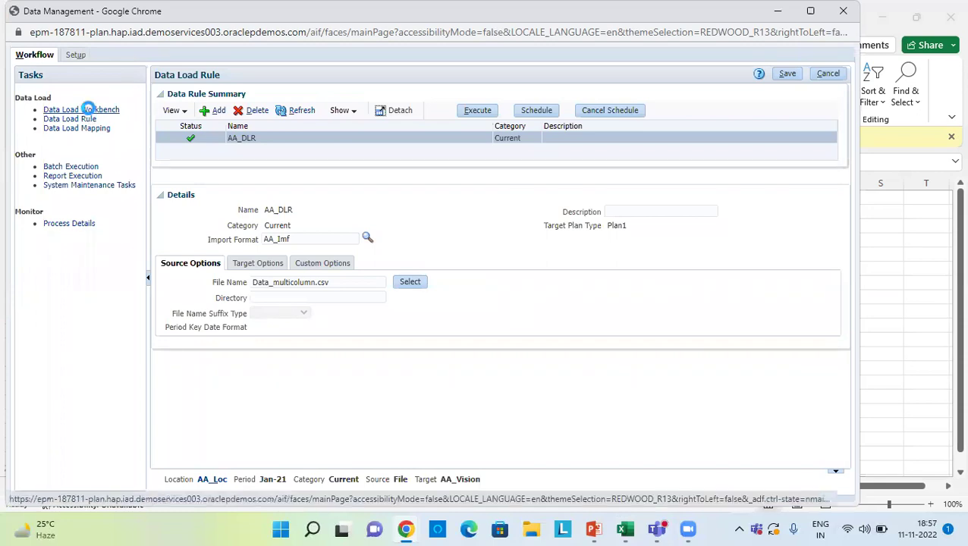
click(89, 110)
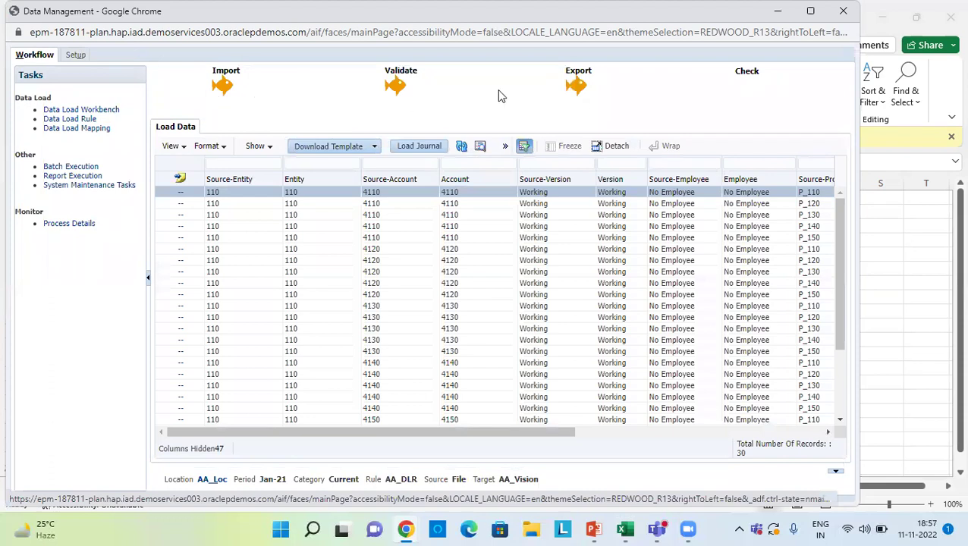
mouse_move(582, 94)
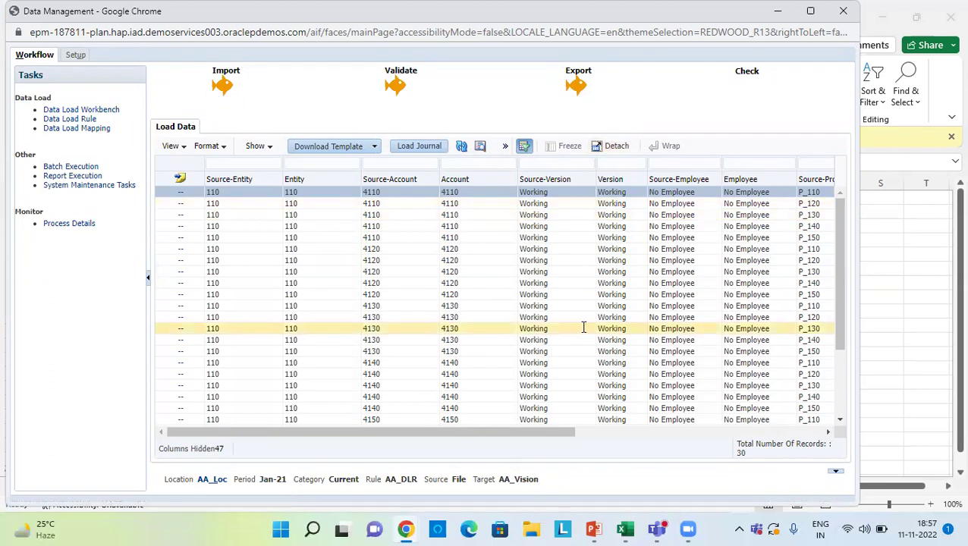
scroll(583, 332, right, 5)
scroll(582, 332, left, 3)
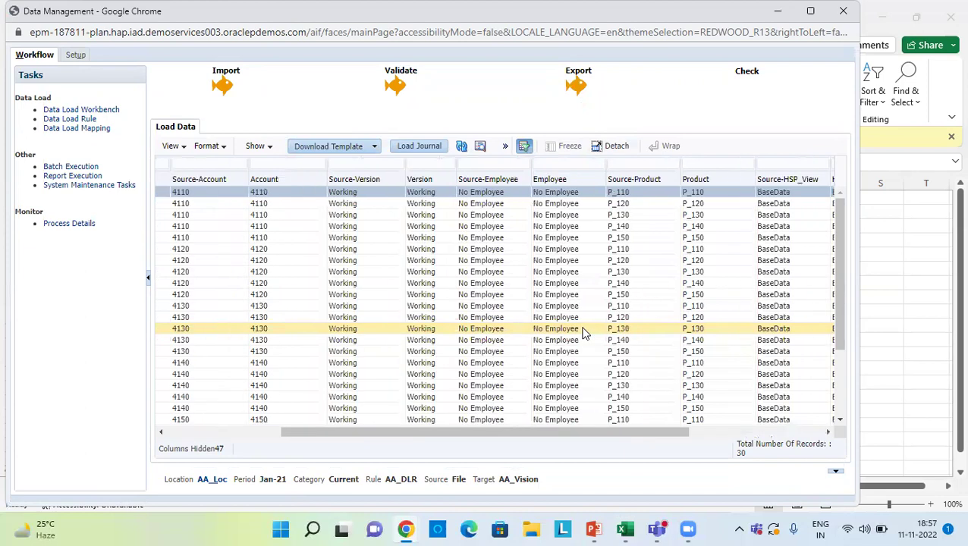
scroll(584, 334, left, 3)
- Bring up the Smart View Multi Column grid and inspect the Job and product member headings
mouse_move(626, 529)
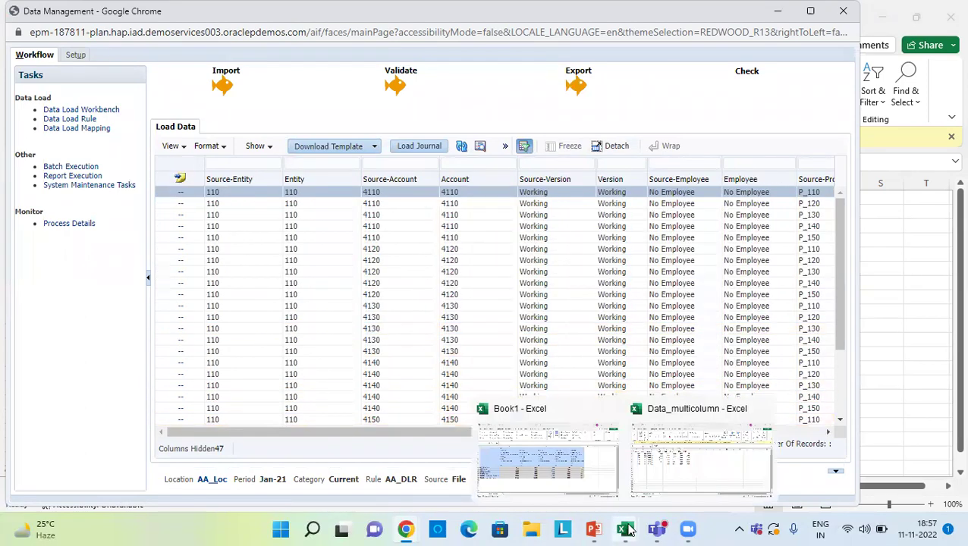
click(552, 453)
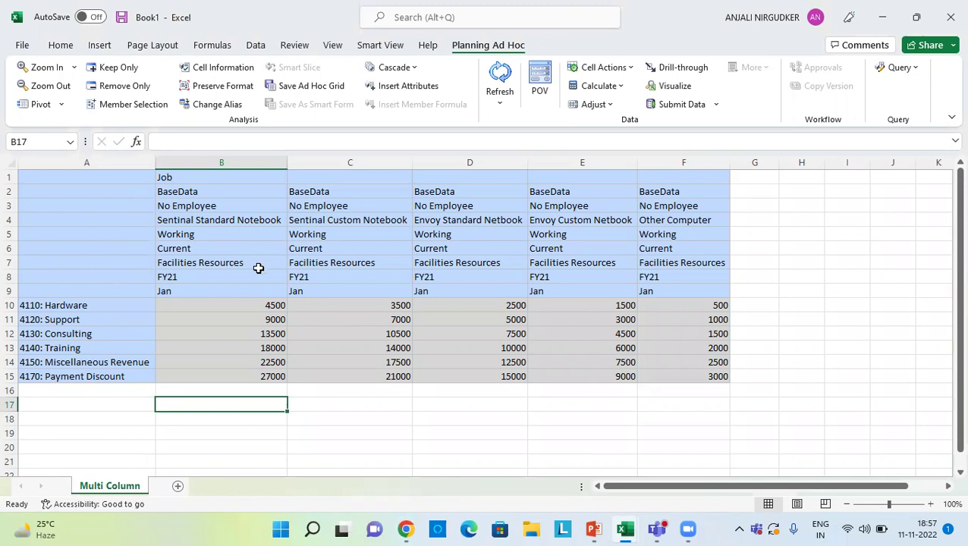
scroll(258, 268, down, 1)
scroll(258, 268, up, 1)
click(193, 178)
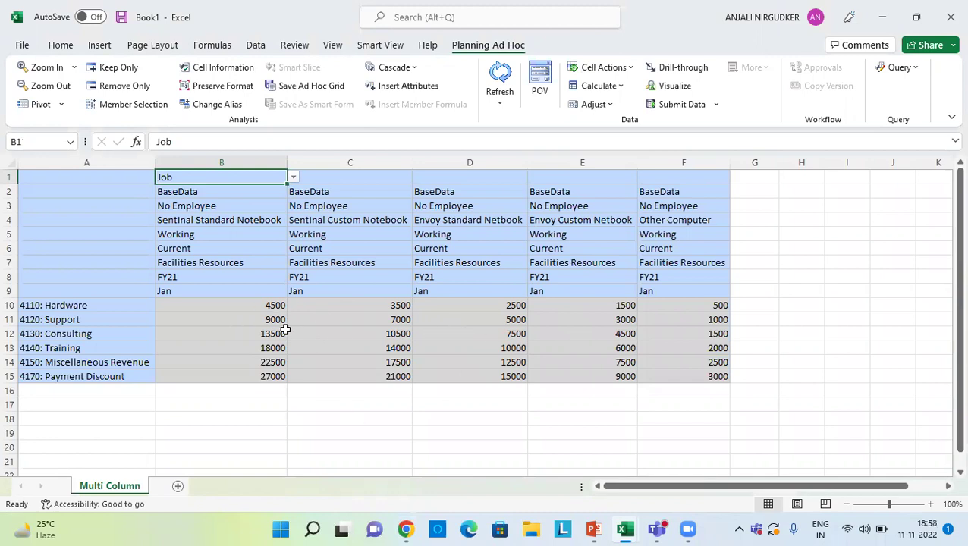
click(207, 221)
key(Right)
key(Right)
key(Right)
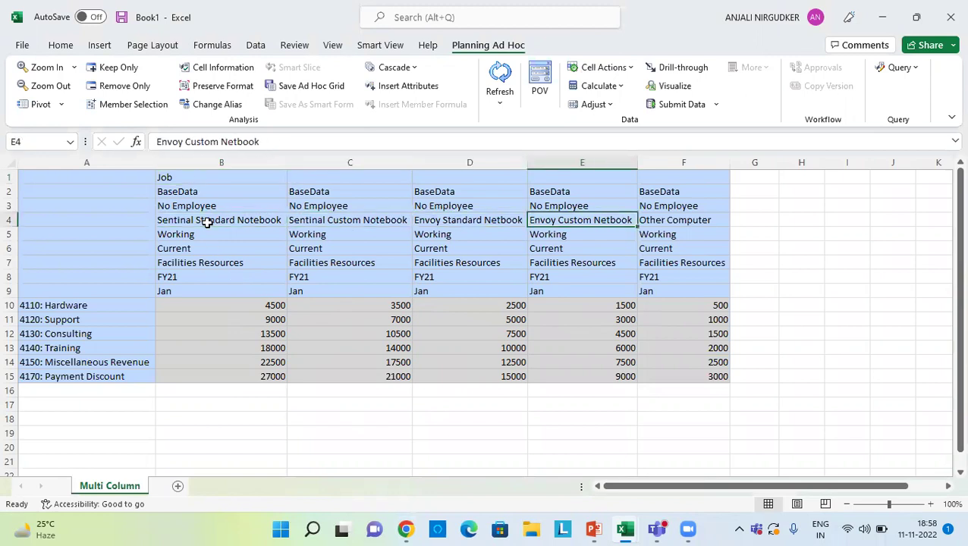
key(Right)
- Compare the grid with the Data_multicolumn CSV, check the version member, then return to EPM Cloud Planning
key(alt+Tab)
key(Tab)
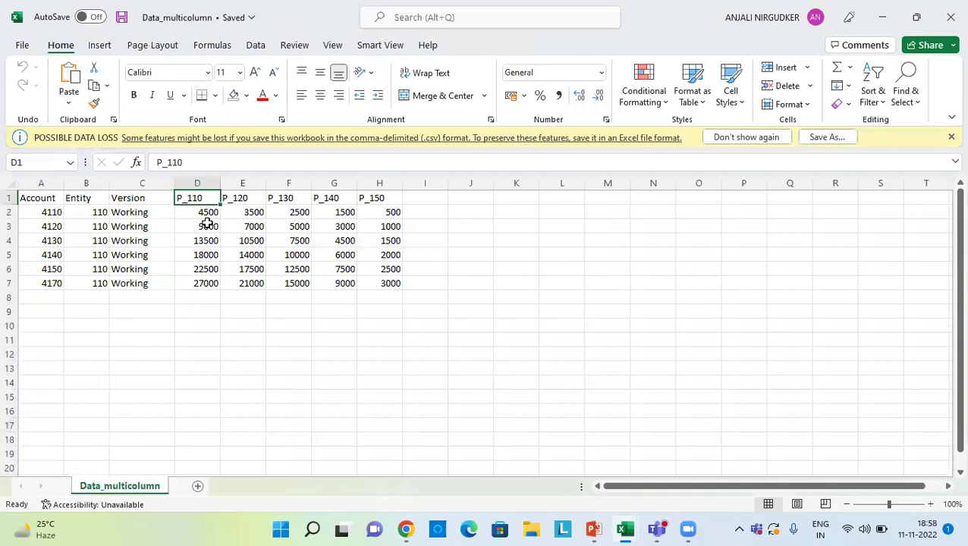
key(alt+Tab)
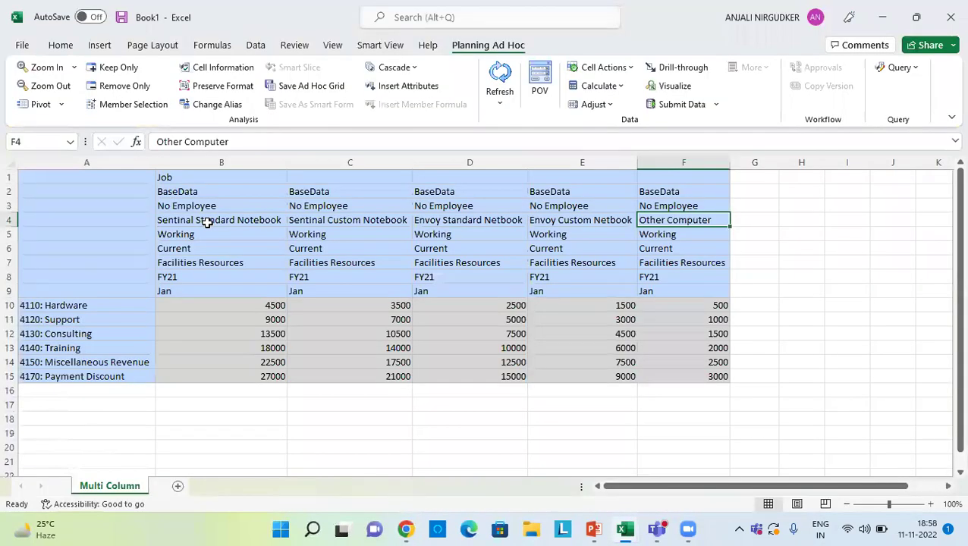
key(Down)
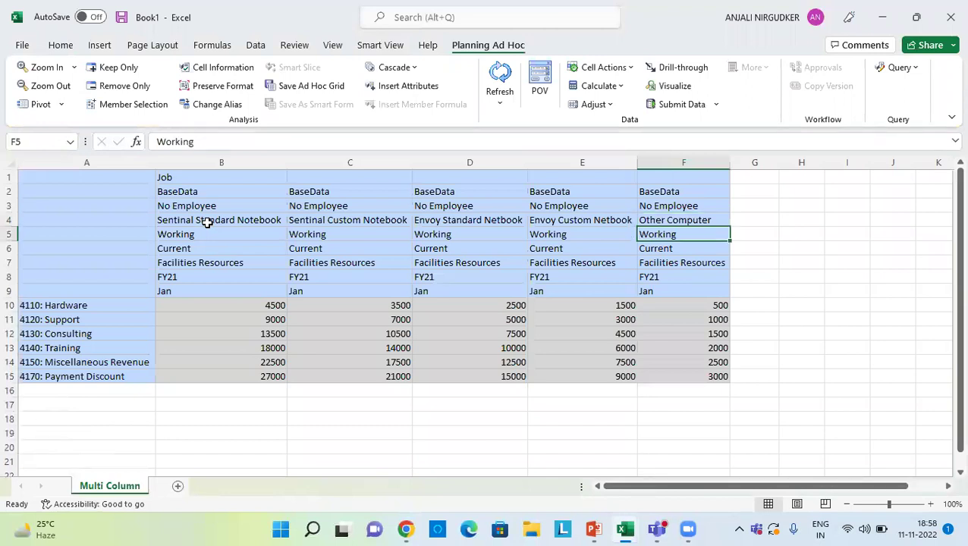
key(alt+Tab)
key(alt+Tab)
key(alt+Tab)
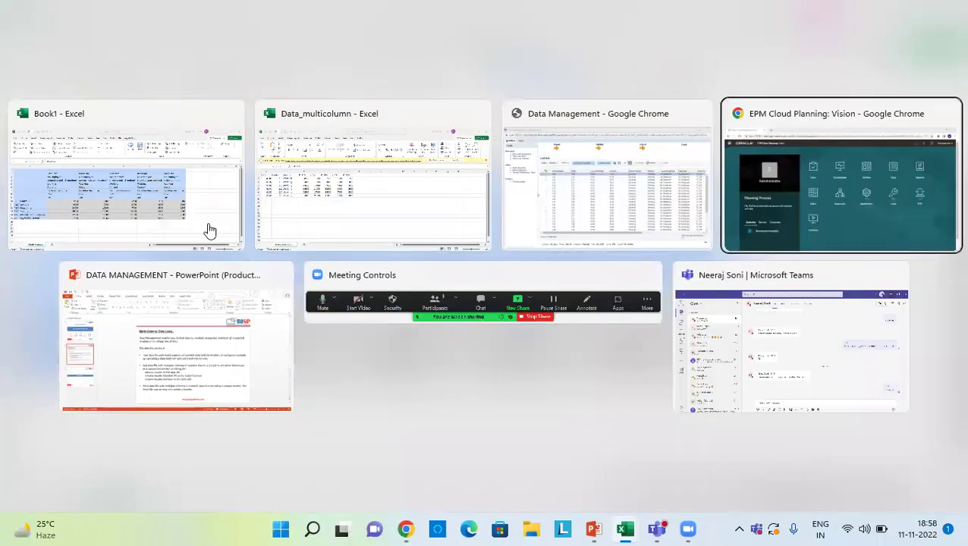